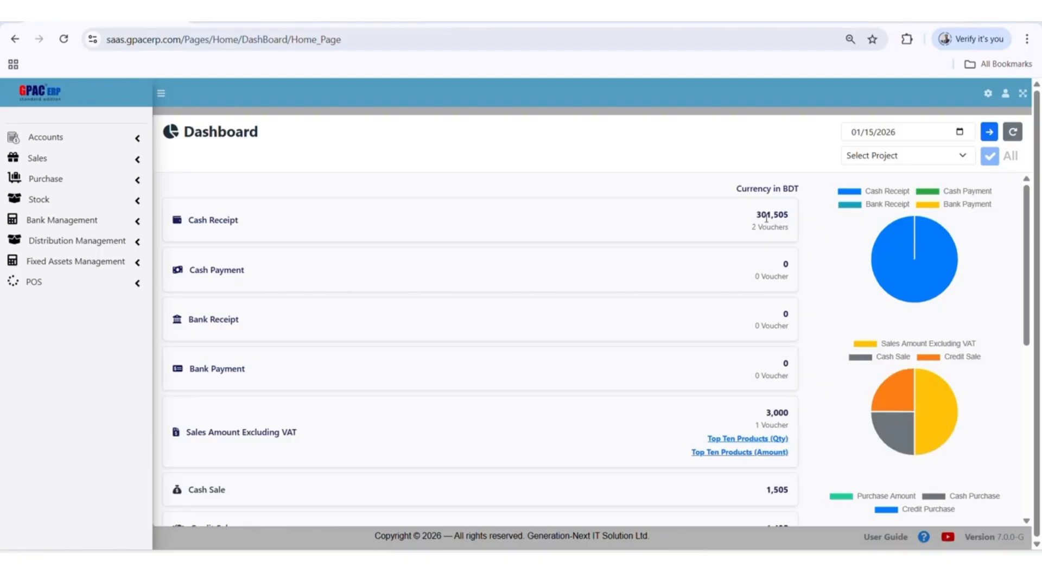
View the Cash Receipt details, highlight the company name heading in the list, and return to the dashboard
left_click(216, 224)
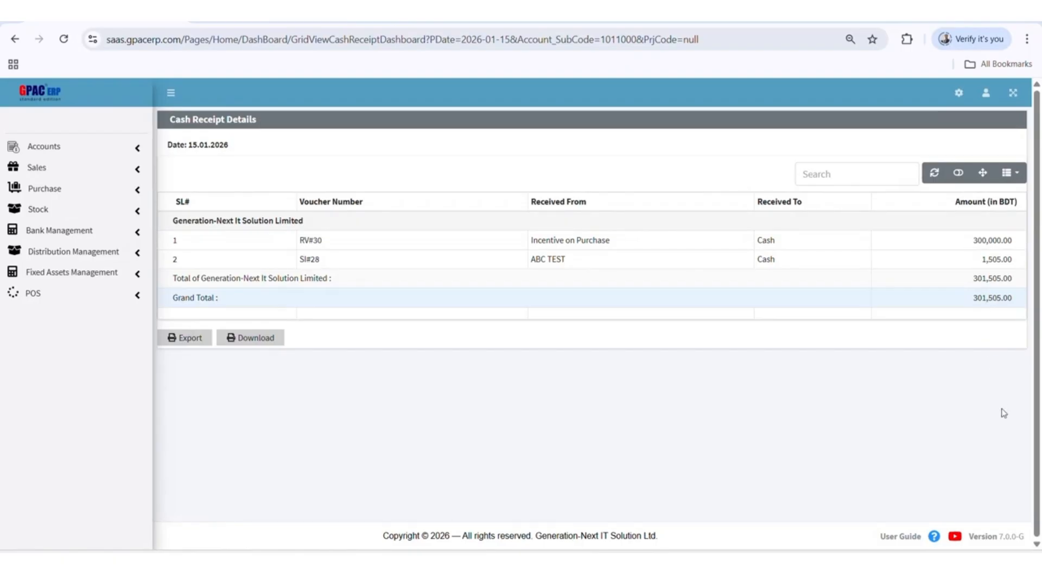
left_click_drag(173, 220, 308, 223)
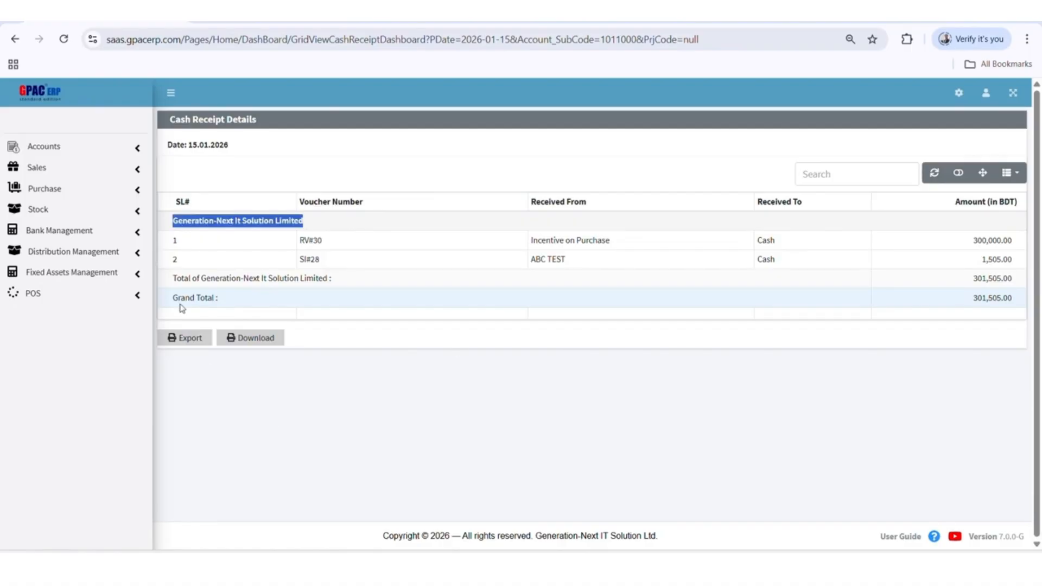
left_click(843, 410)
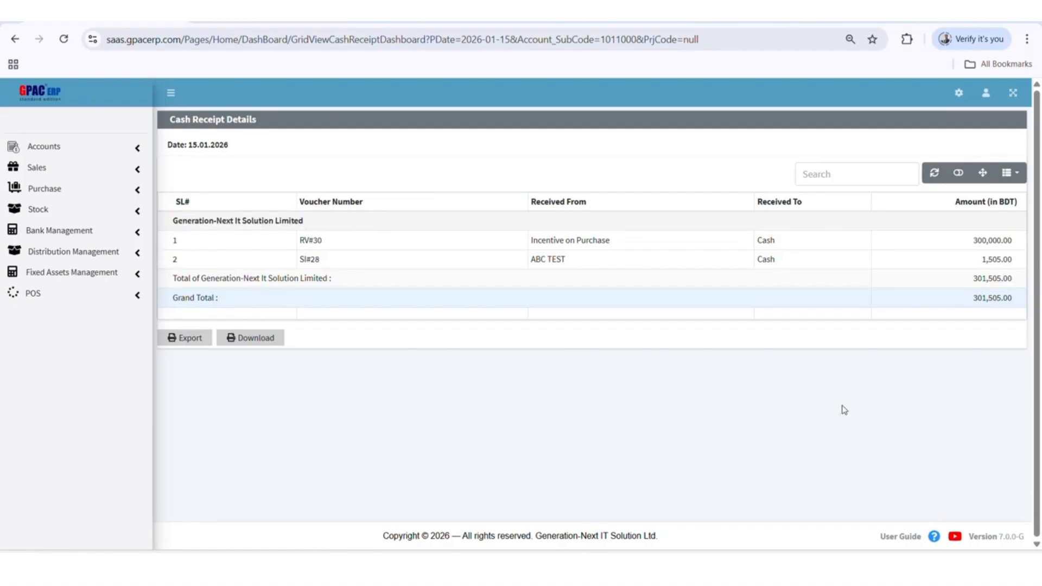
left_click(14, 39)
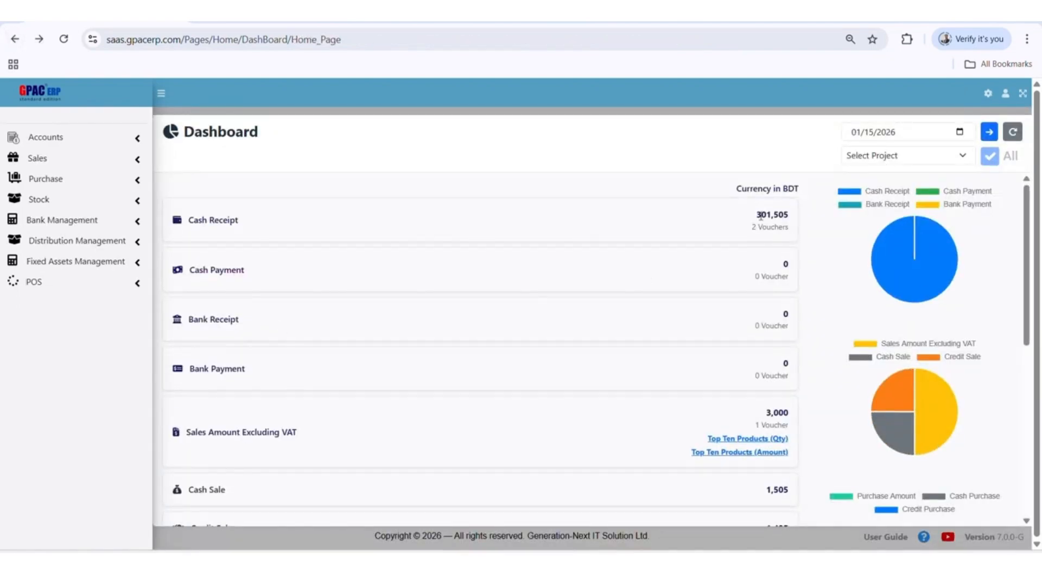
View the top ten sales products by amount and by quantity, closing each list after viewing
scroll(535, 346, "down", 3)
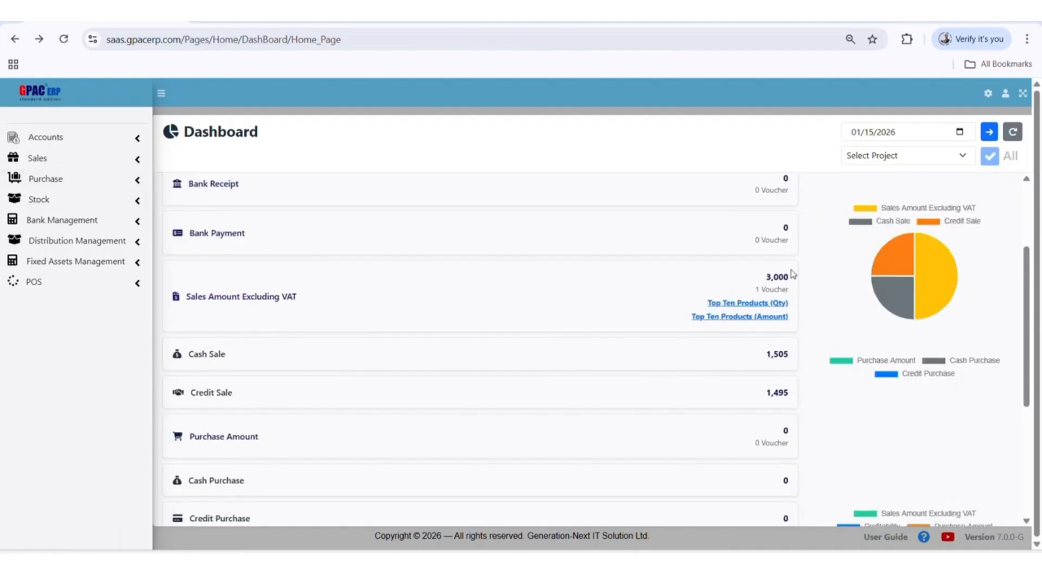
left_click(734, 319)
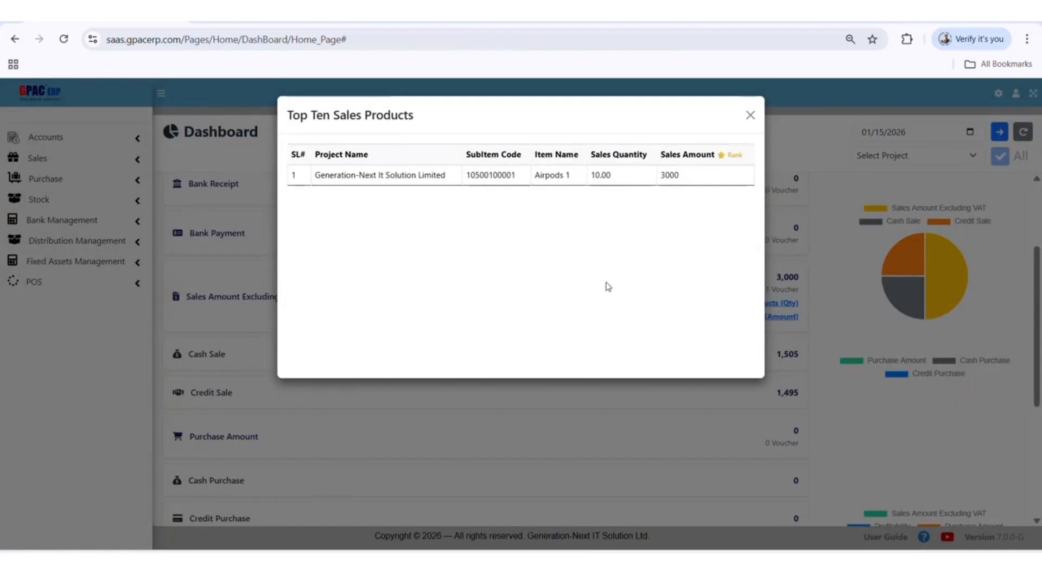
left_click(750, 115)
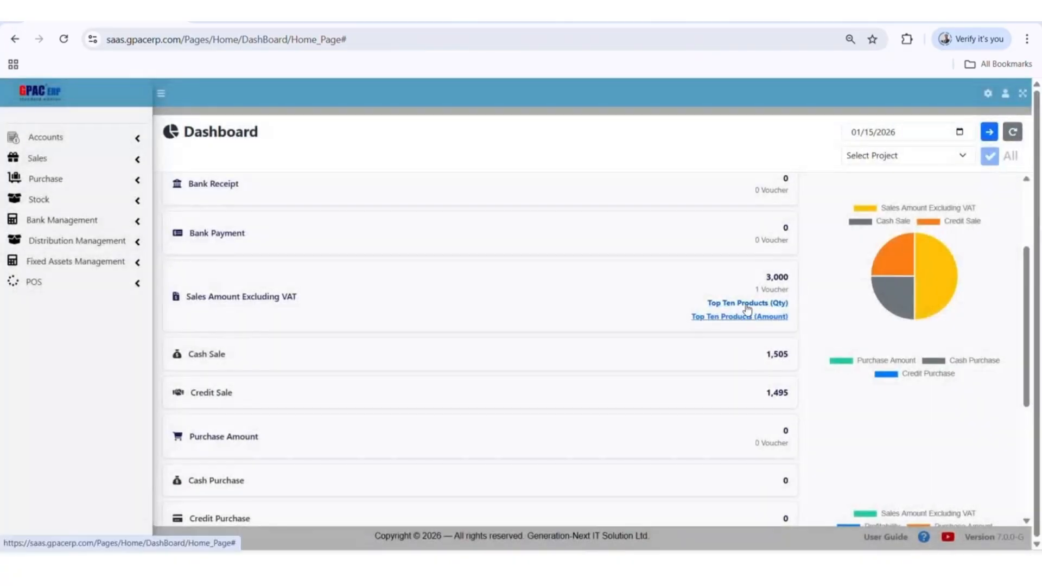
left_click(748, 304)
left_click(750, 115)
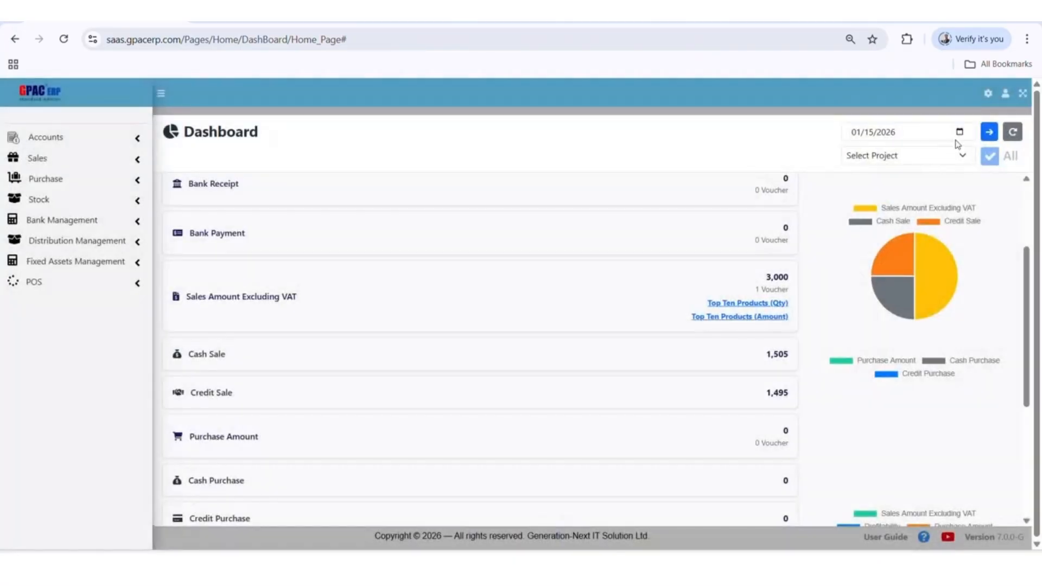
Set the dashboard date to 01/13/2026
left_click(958, 133)
left_click(908, 232)
left_click(958, 132)
left_click(893, 232)
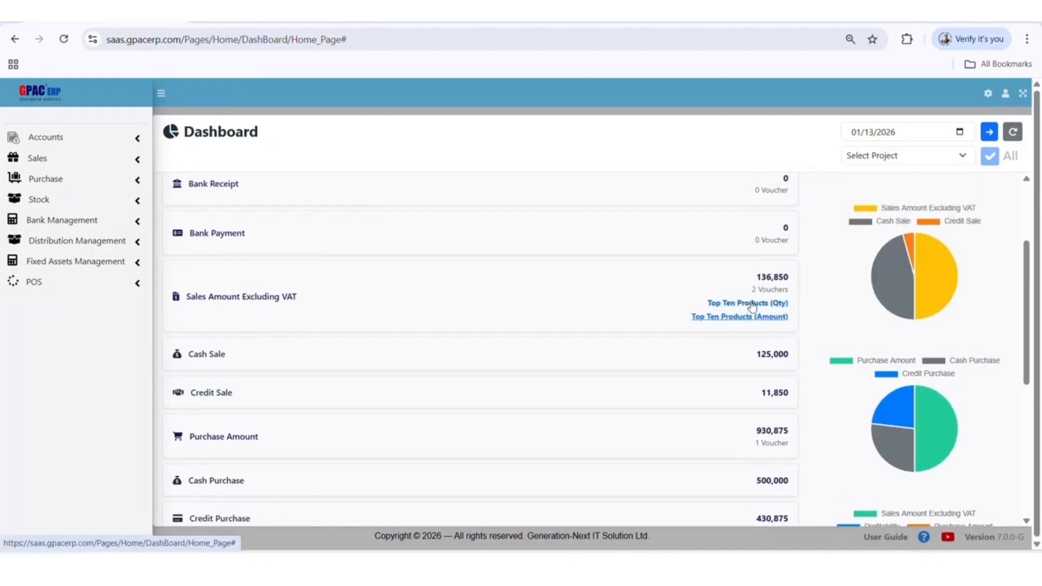
Review the top ten products by quantity and by amount for 01/13/2026, closing each list
left_click(776, 304)
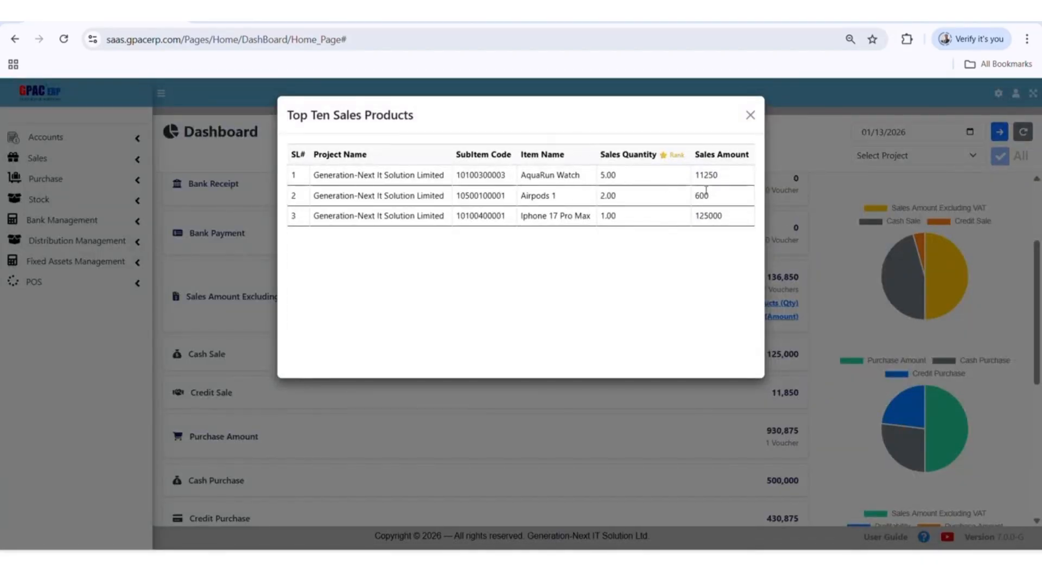
left_click(750, 115)
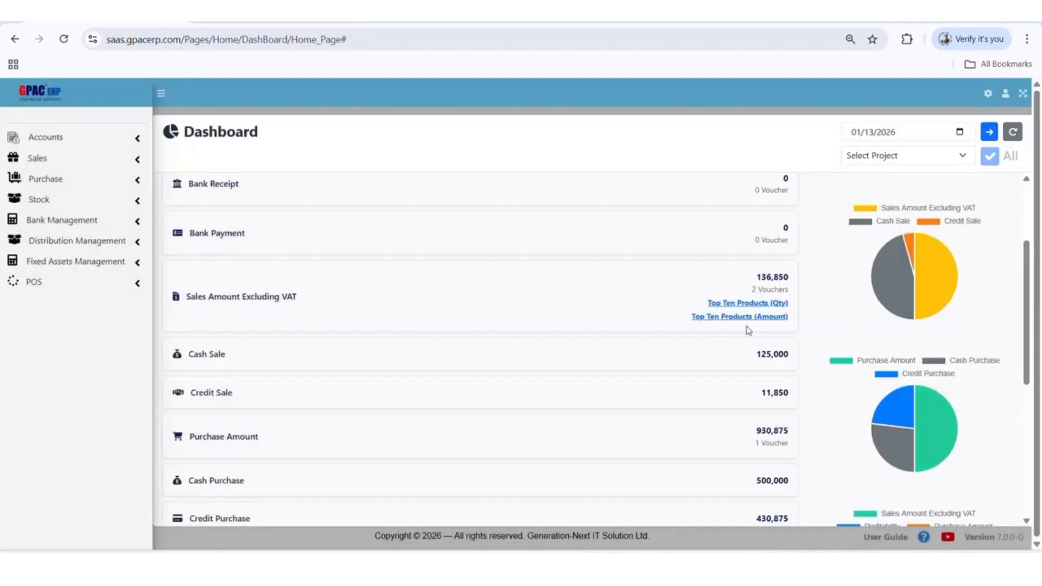
left_click(749, 317)
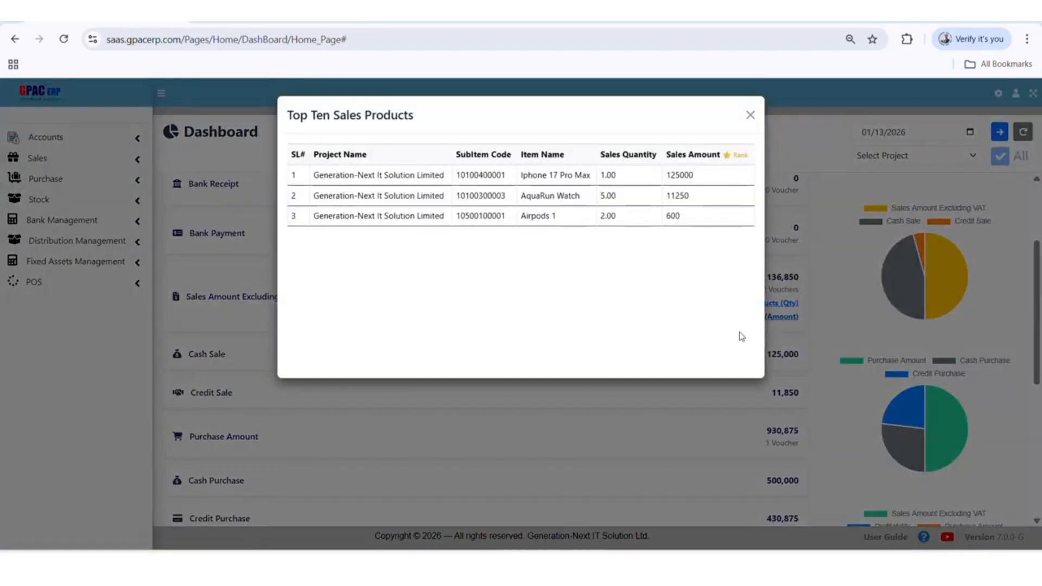
left_click(750, 115)
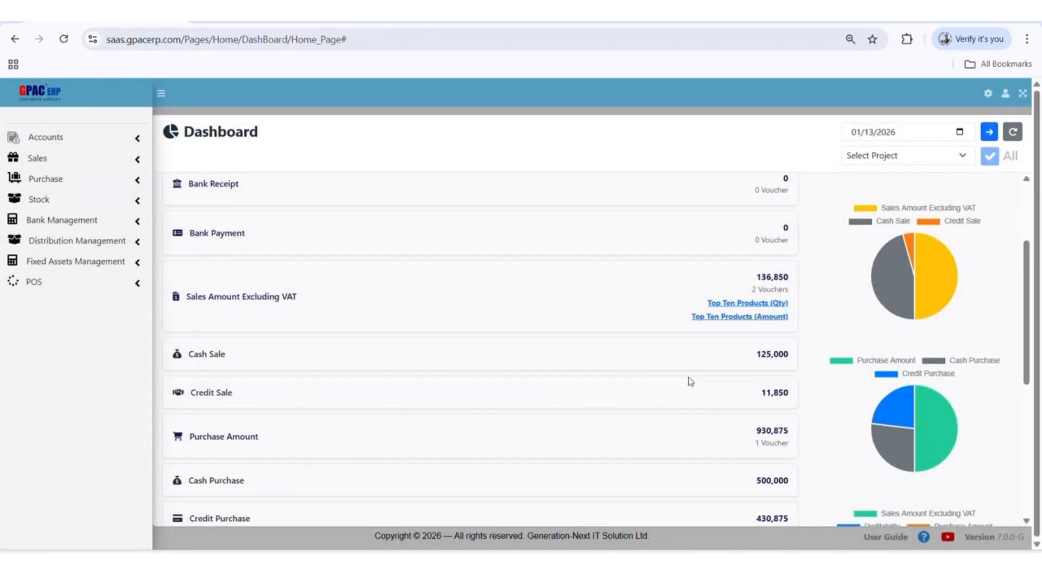
View the Purchase Amount and Profitability details from the dashboard, returning to the dashboard after each
left_click(255, 437)
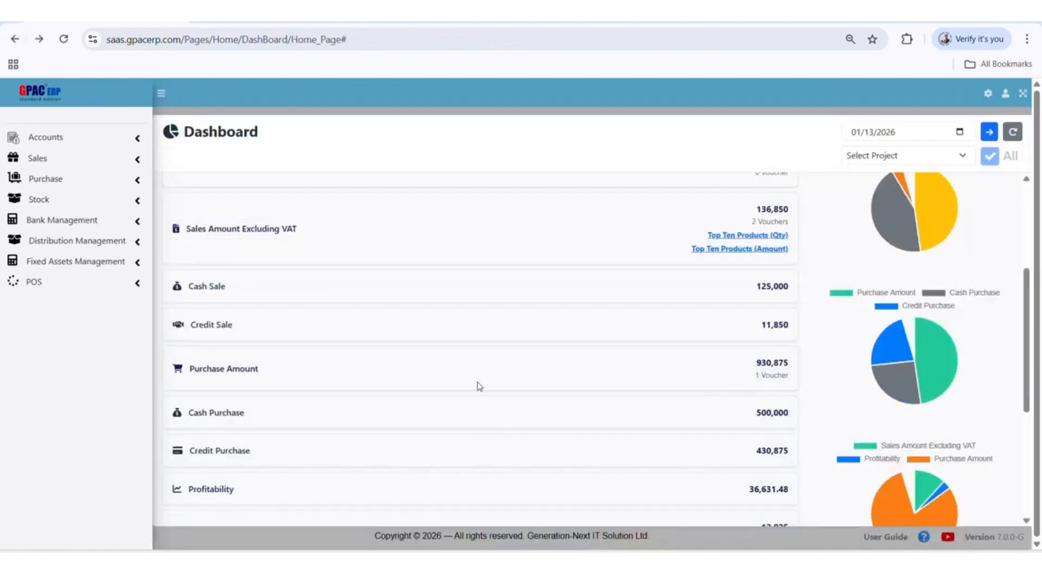
scroll(478, 385, "down", 1)
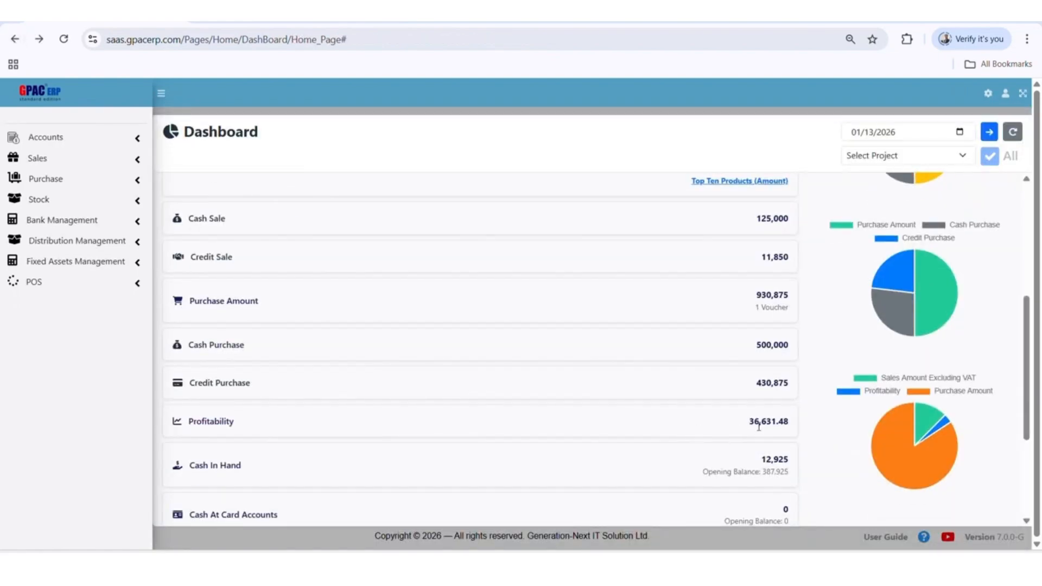
left_click(192, 424)
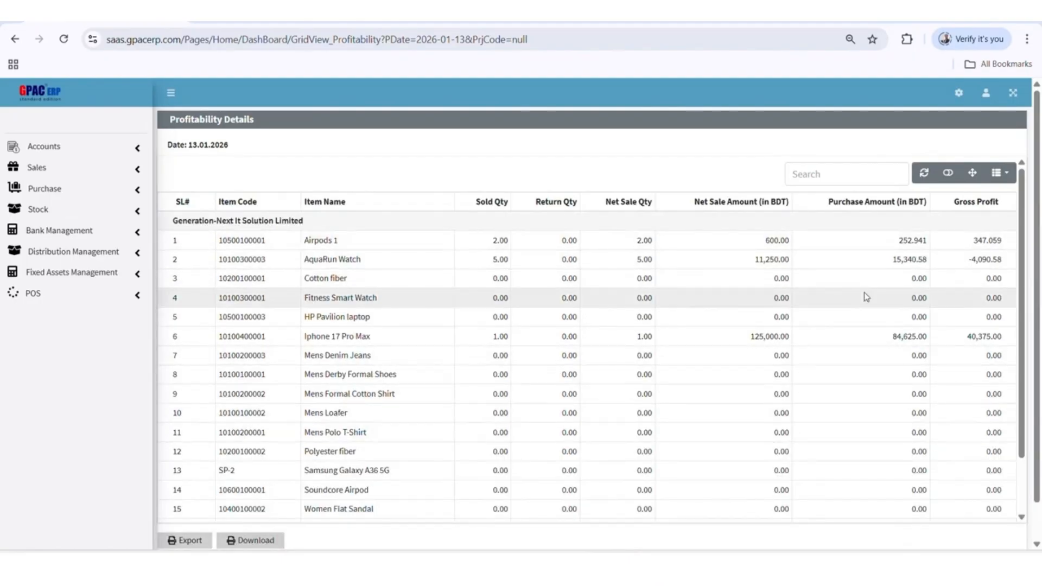
key("alt+Left")
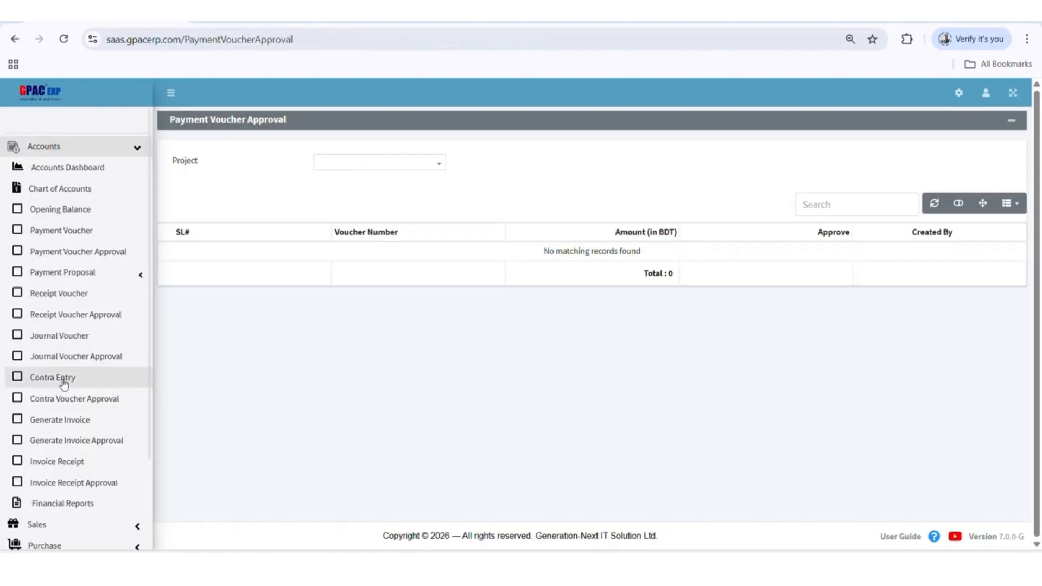
View the Create Proposal form in the Payment Proposal section of Accounts and go back to the previous page
left_click(87, 274)
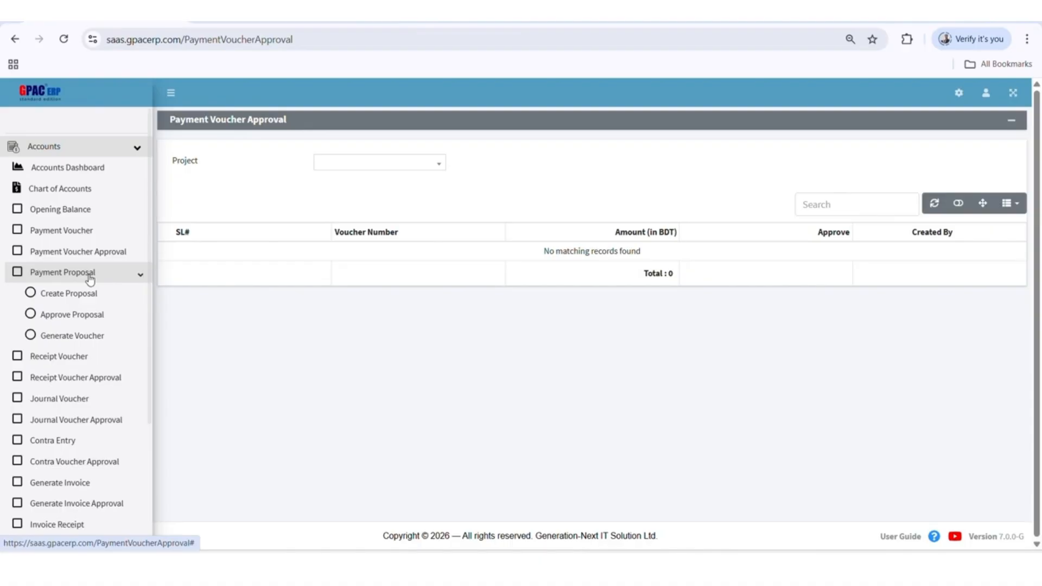
left_click(88, 293)
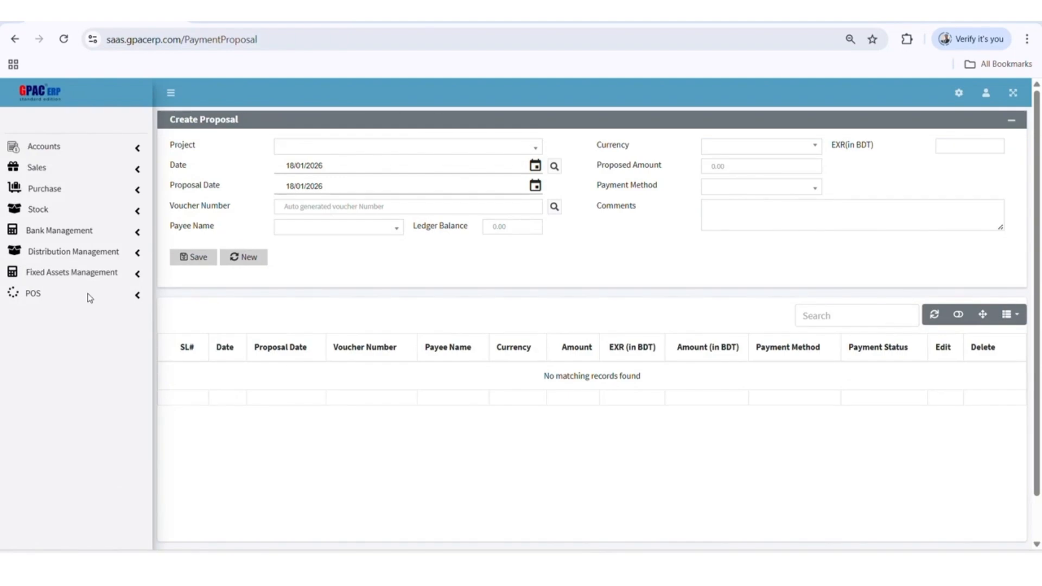
left_click(15, 39)
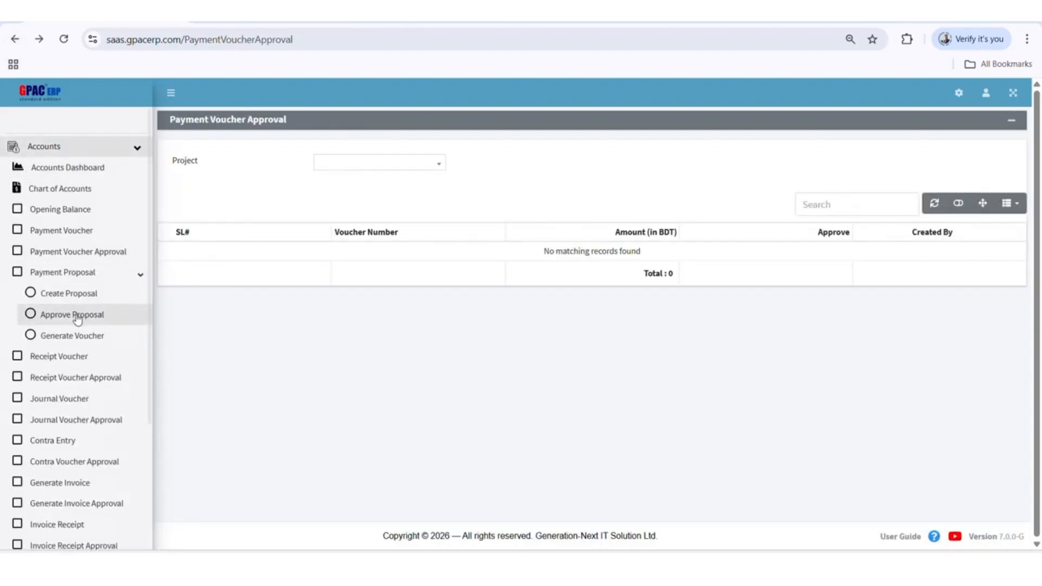
View the approval details of the Globe Step Footware Ltd payment proposal and return to the Approve Proposal list
left_click(78, 319)
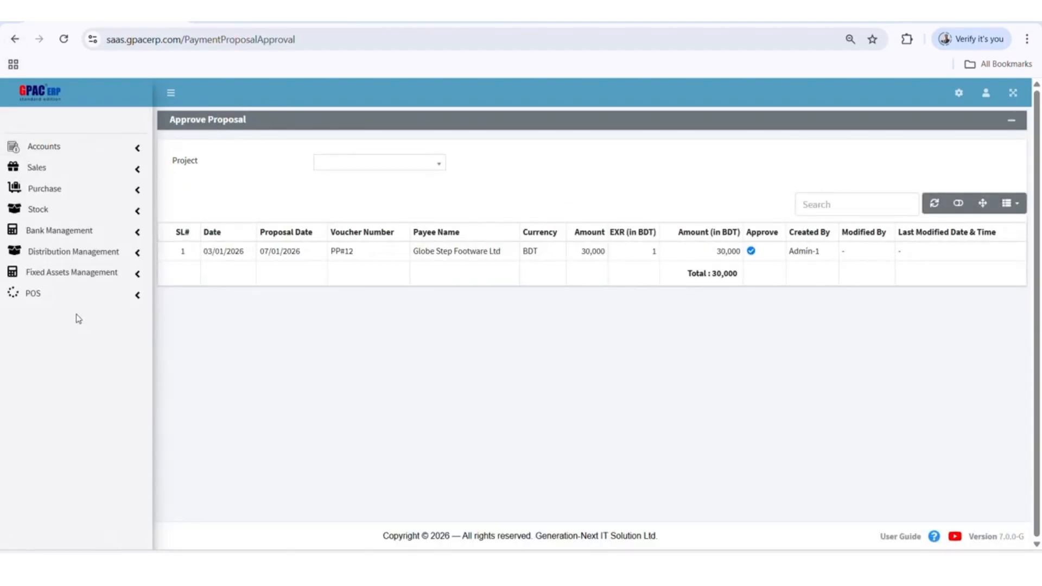
left_click(750, 251)
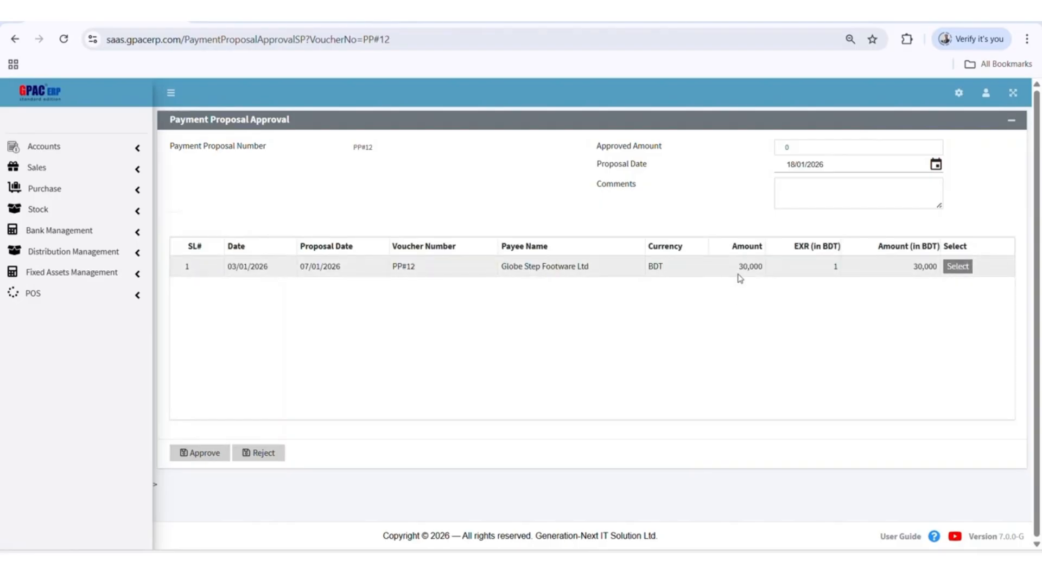
left_click(15, 39)
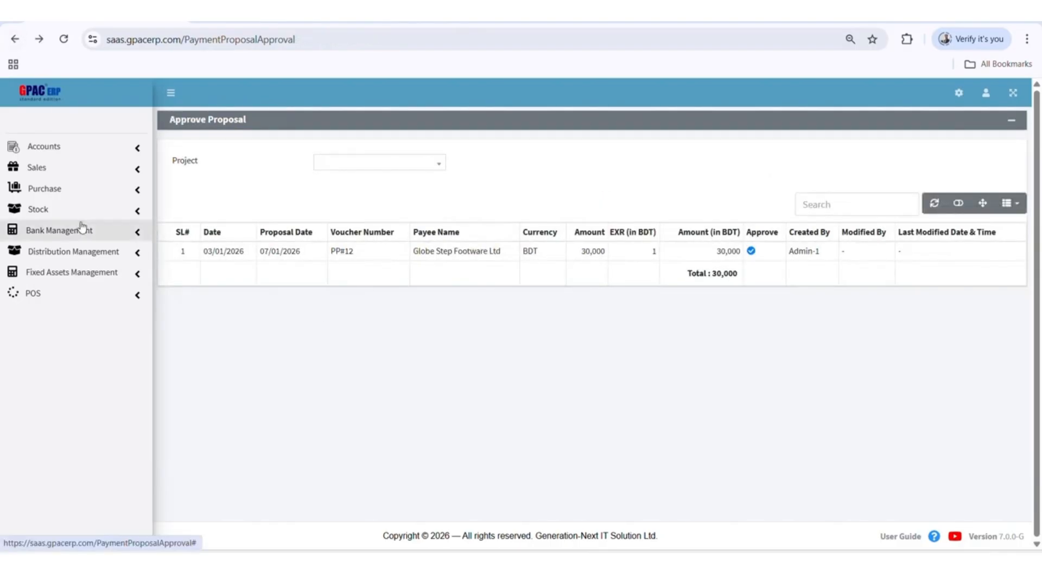
Open the Generate Voucher page for payment proposals in Accounts
left_click(65, 147)
left_click(87, 279)
left_click(89, 335)
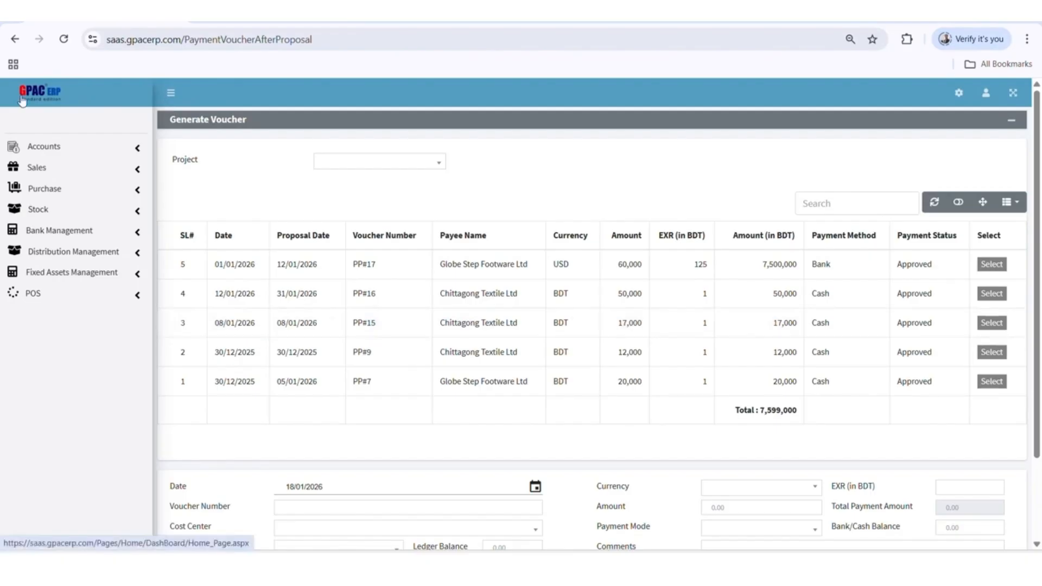
View the Generate Invoice form and the Invoice Receipt form in Accounts
left_click(44, 147)
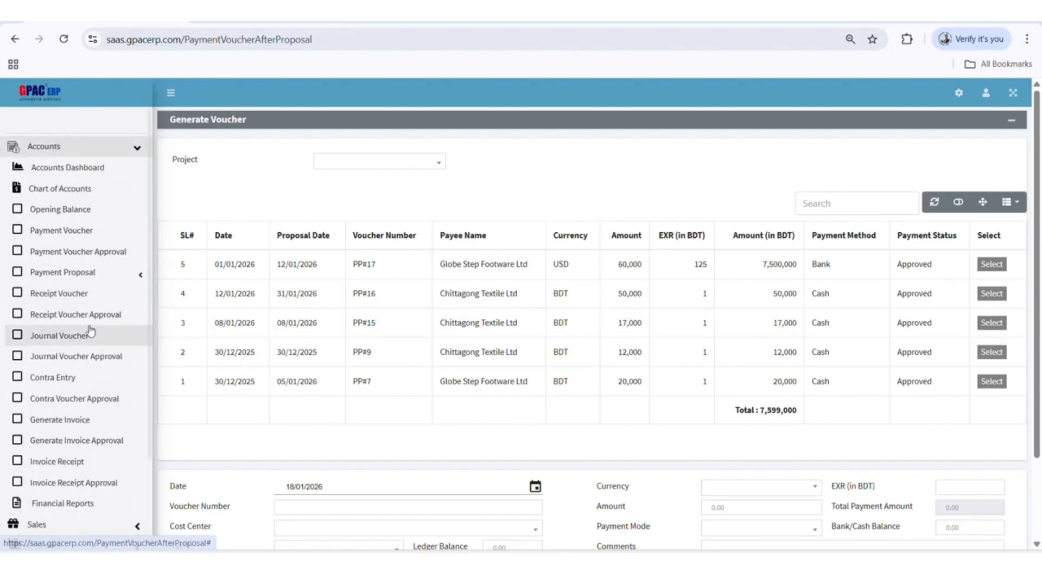
left_click(94, 423)
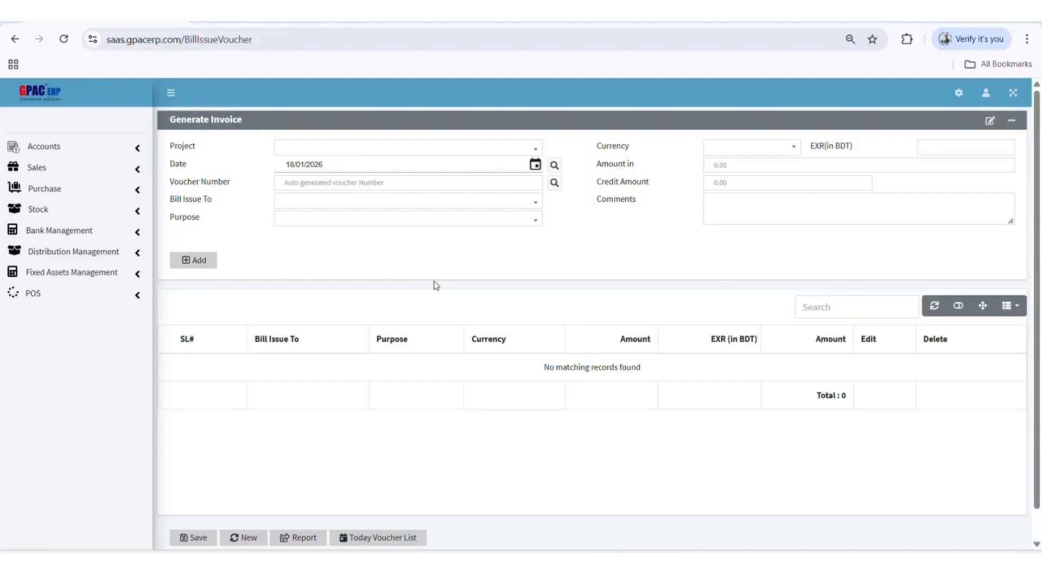
left_click(73, 147)
left_click(107, 466)
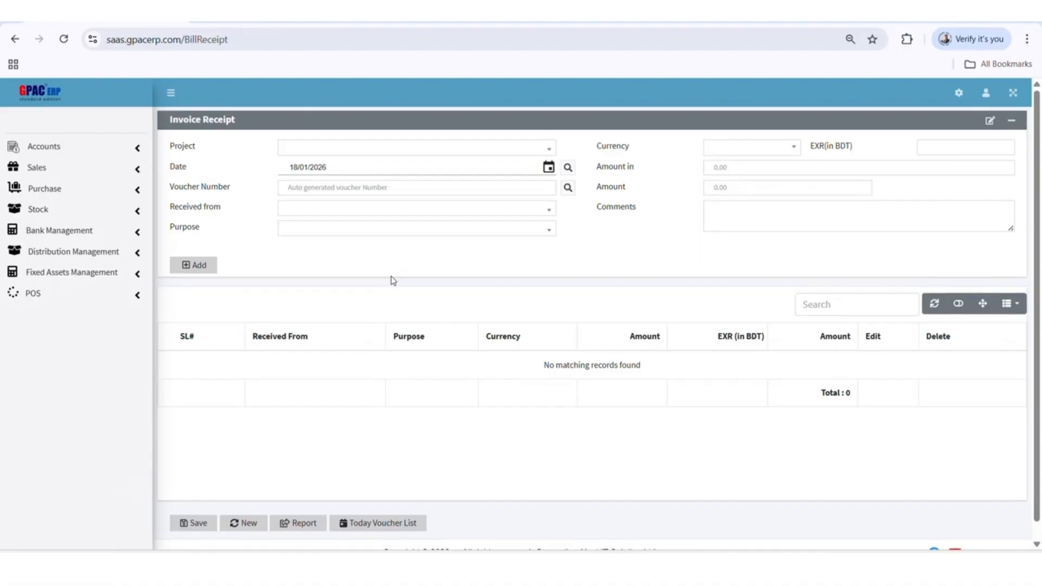
View the Journal Voucher form and open the Financial Reports page in Accounts
left_click(46, 147)
left_click(59, 314)
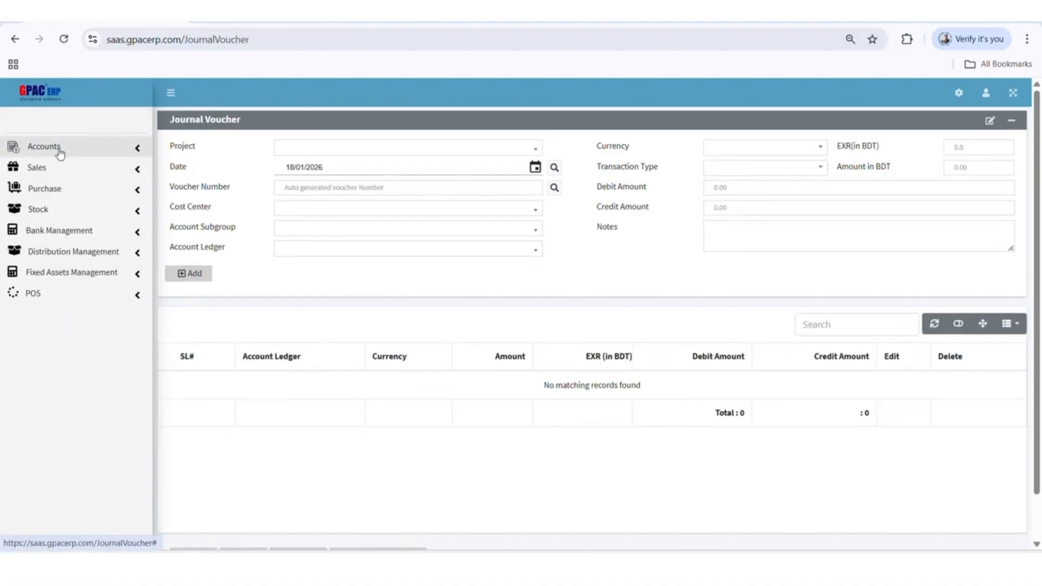
left_click(51, 165)
left_click(47, 147)
left_click(60, 504)
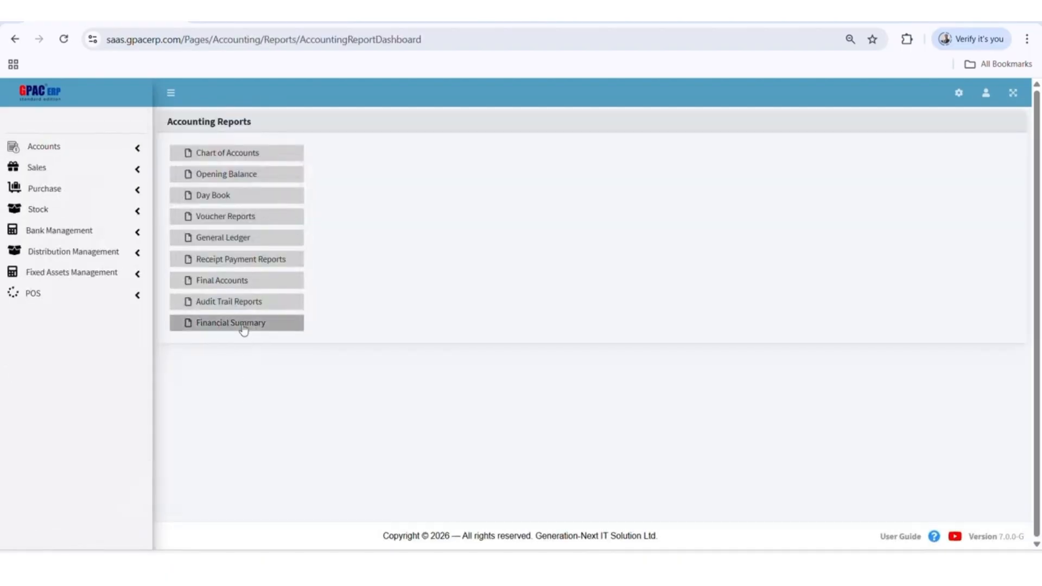
Open the Financial Summary calendar for January 2026 and review the payment vouchers of 1 January
left_click(244, 325)
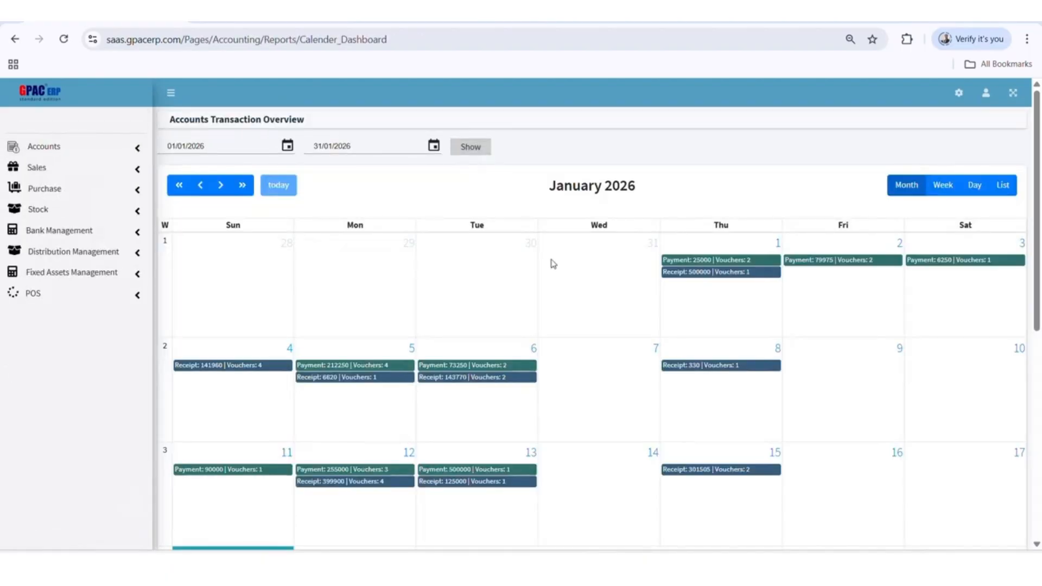
scroll(581, 336, "down", 5)
scroll(581, 337, "up", 5)
left_click(700, 260)
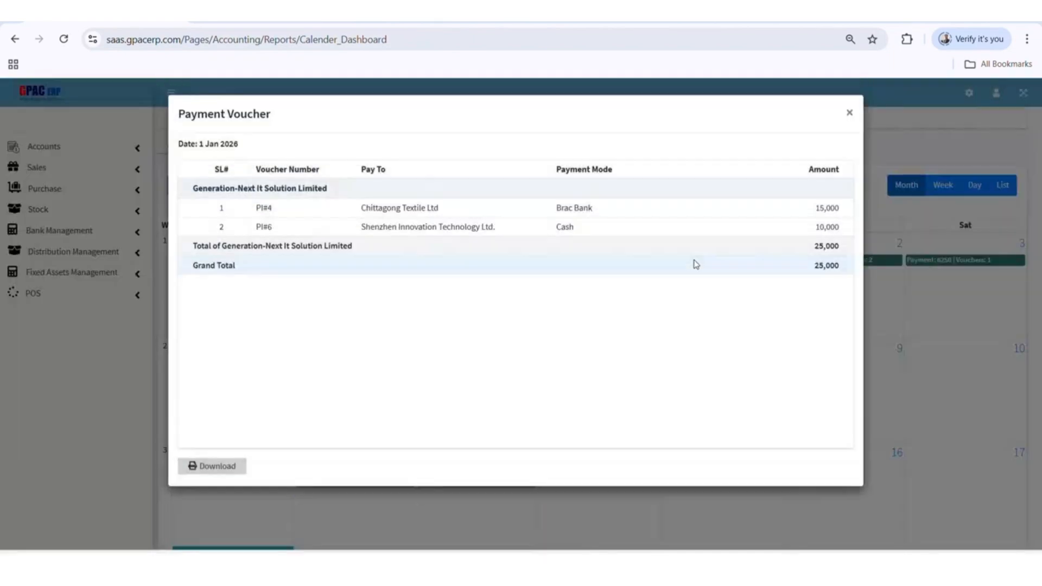
left_click(515, 494)
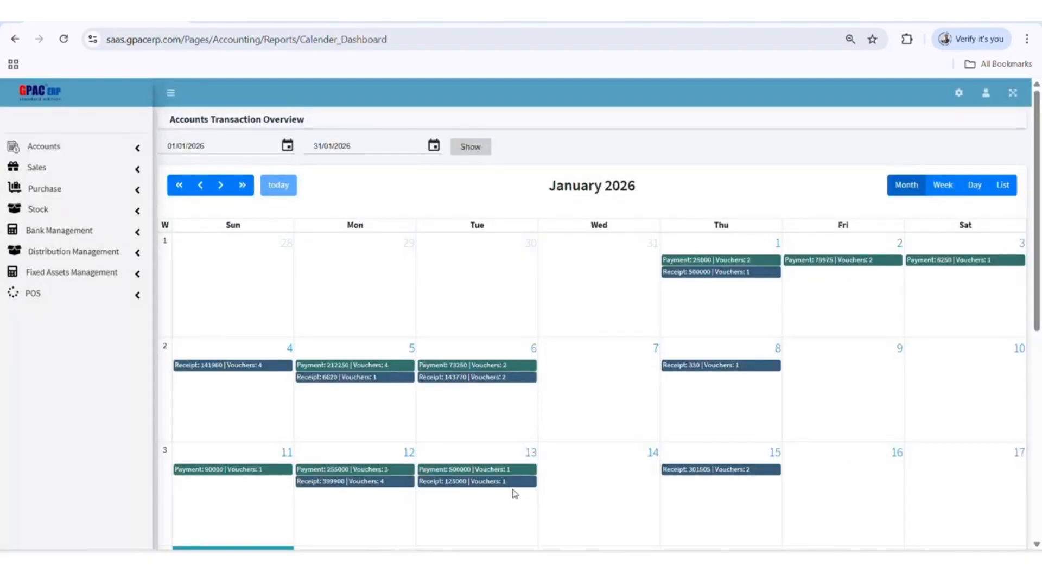
scroll(494, 532, "down", 5)
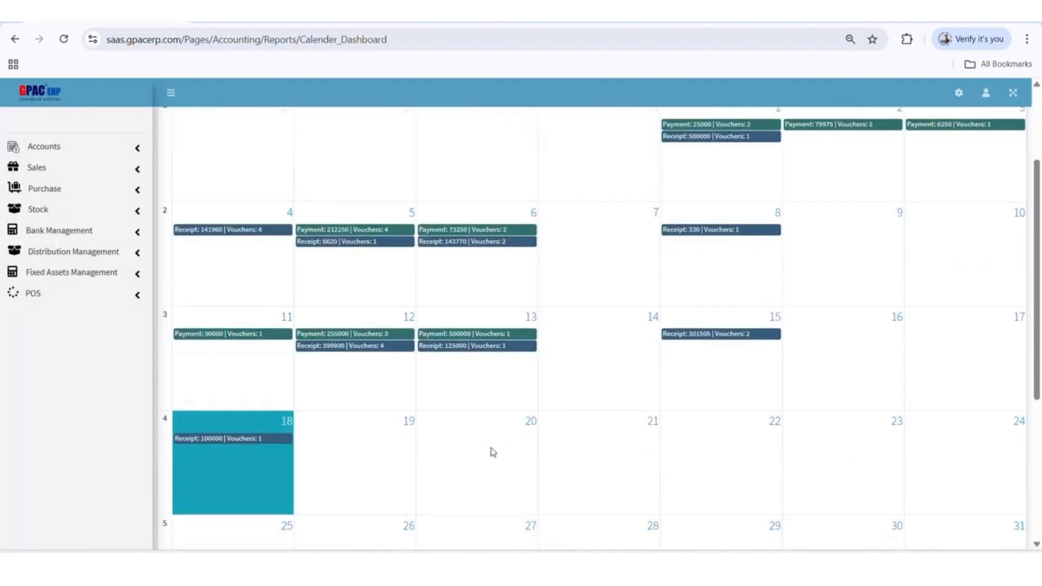
scroll(490, 451, "up", 5)
Open the Accounts Receivable page in the Sales module
left_click(51, 170)
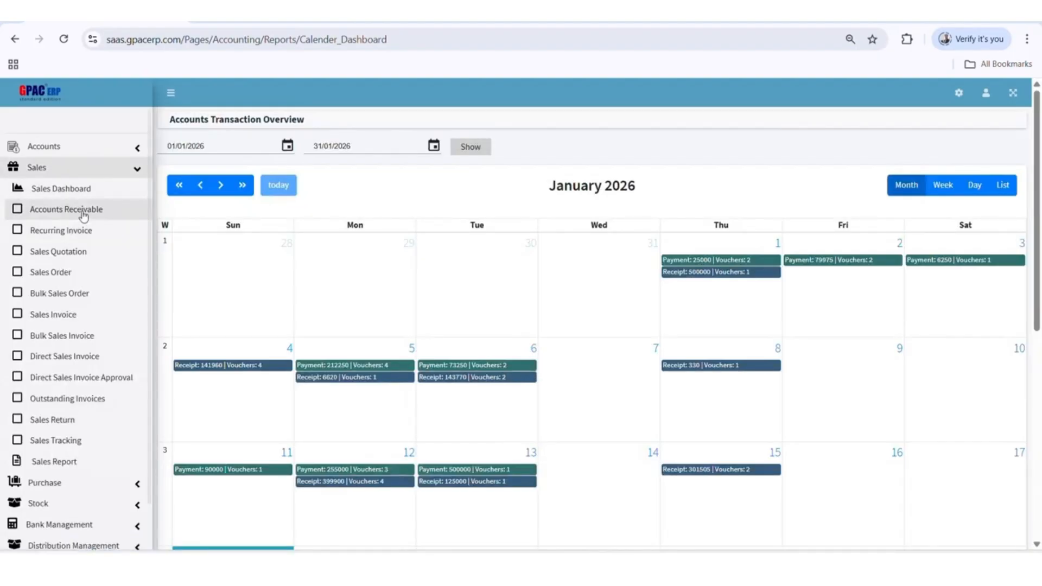
left_click(83, 209)
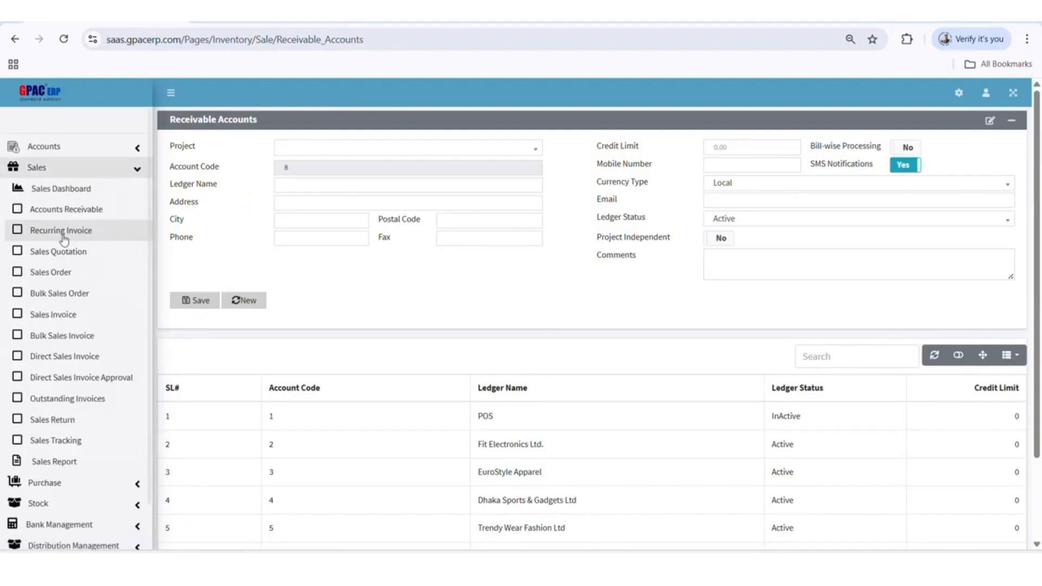
Open the Recurring Invoice form in Sales and set the collection type to Monthly
left_click(62, 232)
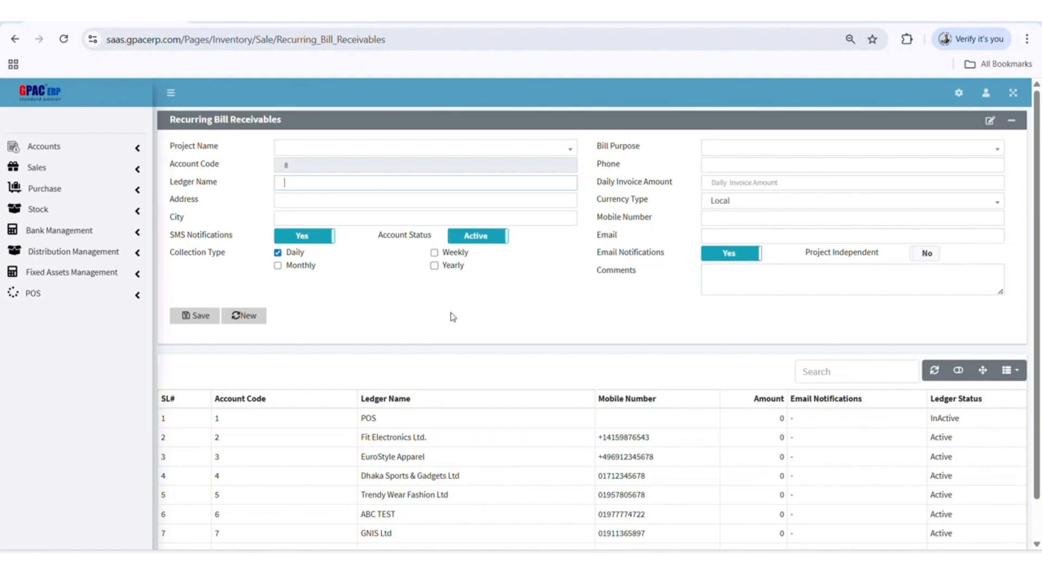
left_click(299, 268)
left_click(301, 282)
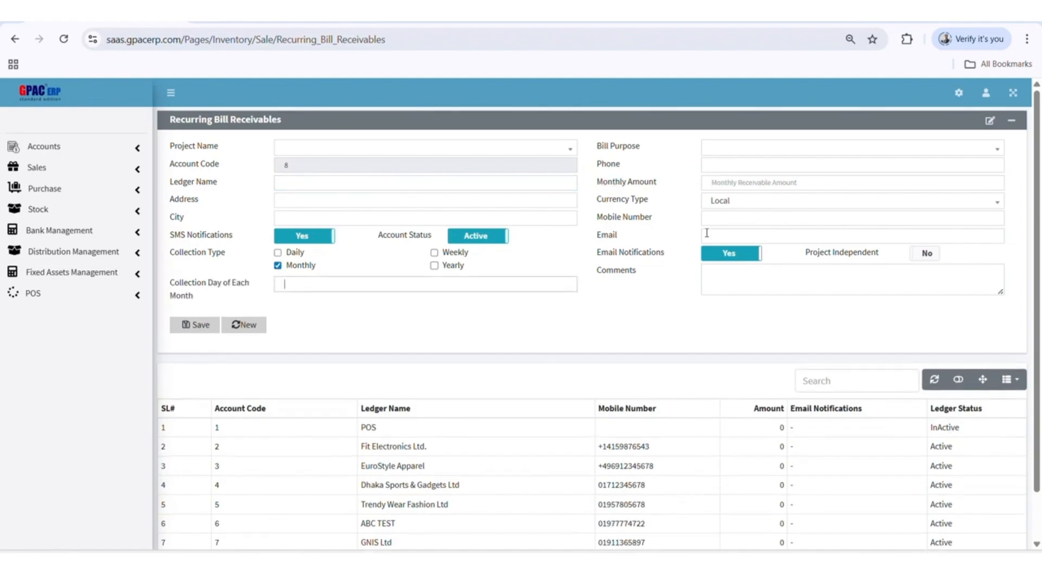
Choose the project Generation-Next It Solution Limited for the recurring bill and look over the monthly amount, email and bill purpose fields
left_click(707, 234)
left_click(650, 240)
left_click(734, 188)
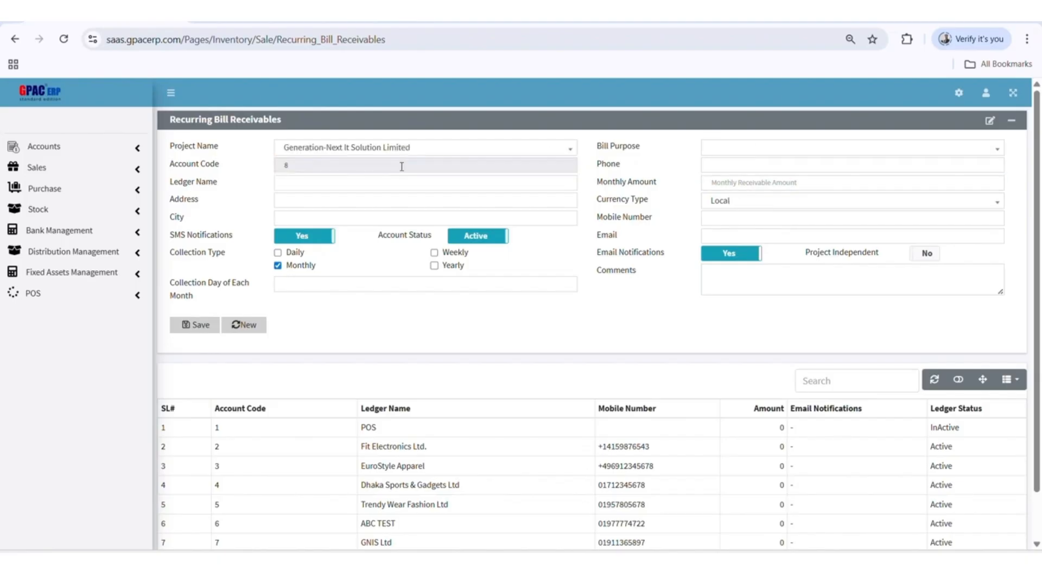
left_click(765, 148)
left_click(626, 196)
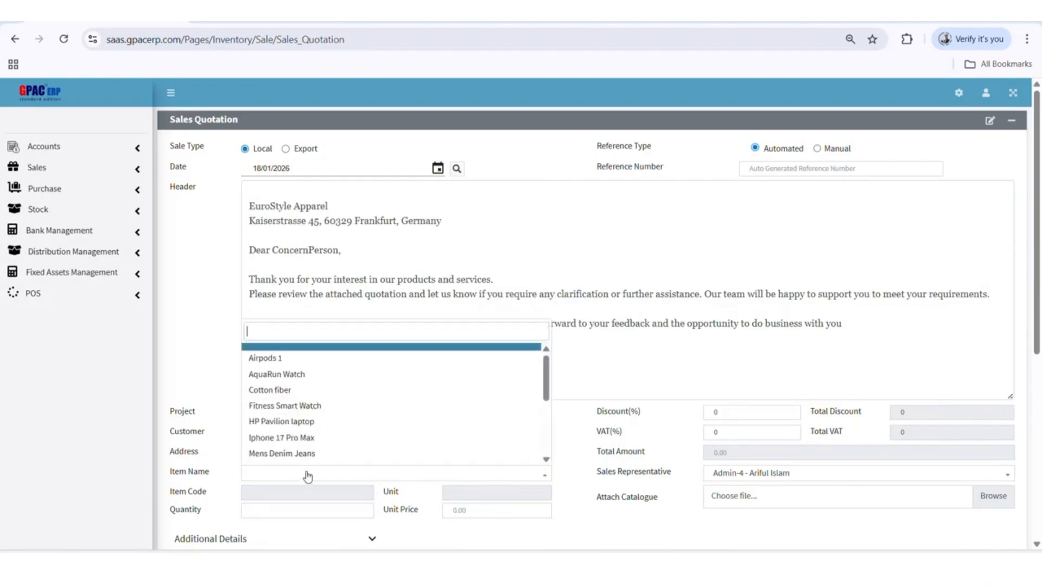
Fill in the sales quotation for Generation-Next It Solution Limited with customer EuroStyle Apparel, item AquaRun Watch and quantity 10
left_click(271, 370)
scroll(477, 346, "down", 1)
left_click(304, 442)
type("10")
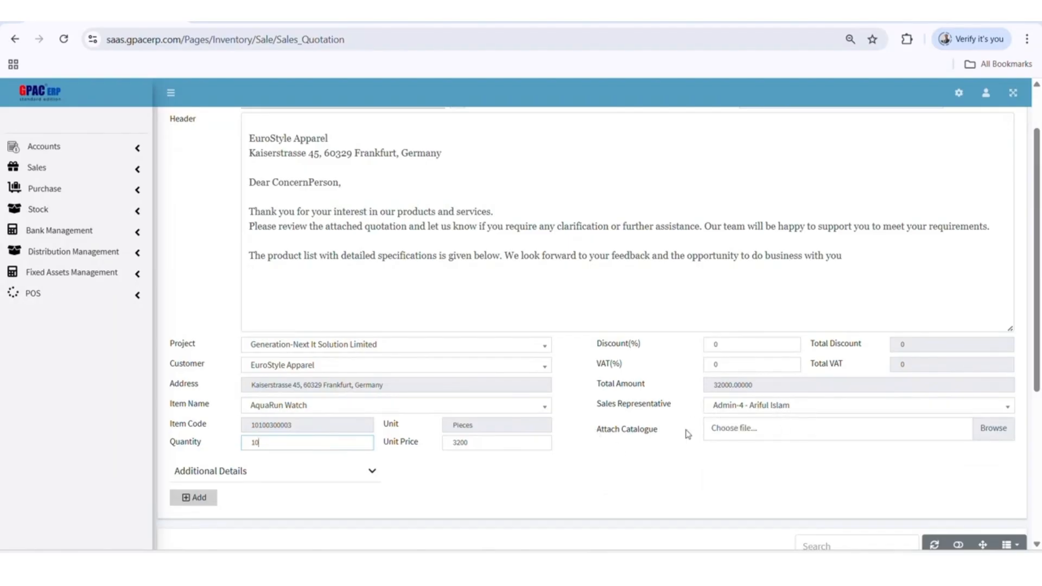
Attach GNIS_Profile_2024.pdf as the quotation's catalogue and expand the additional details for terms, payment mode and warranty
left_click(986, 434)
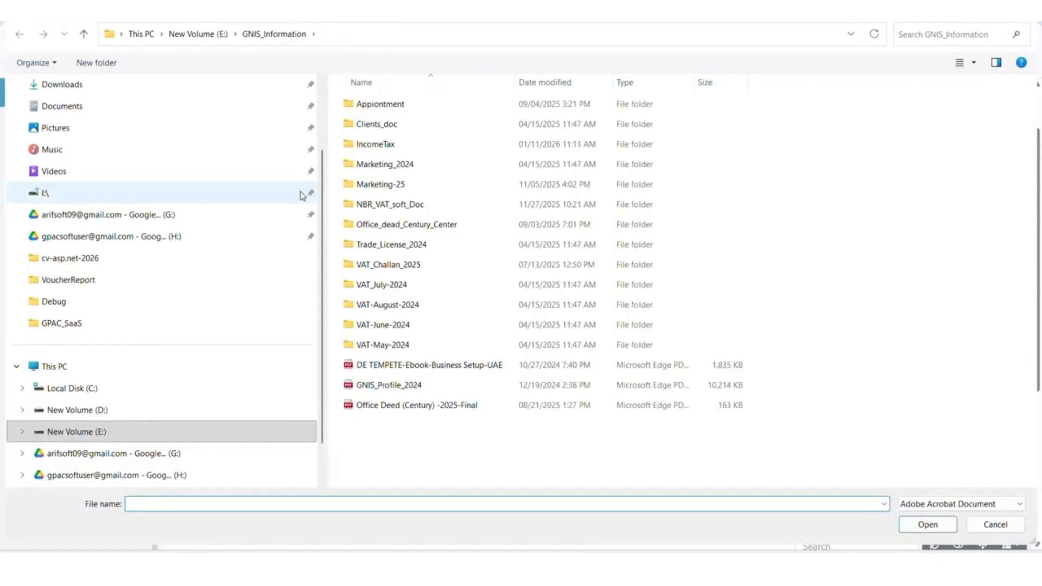
double_click(383, 388)
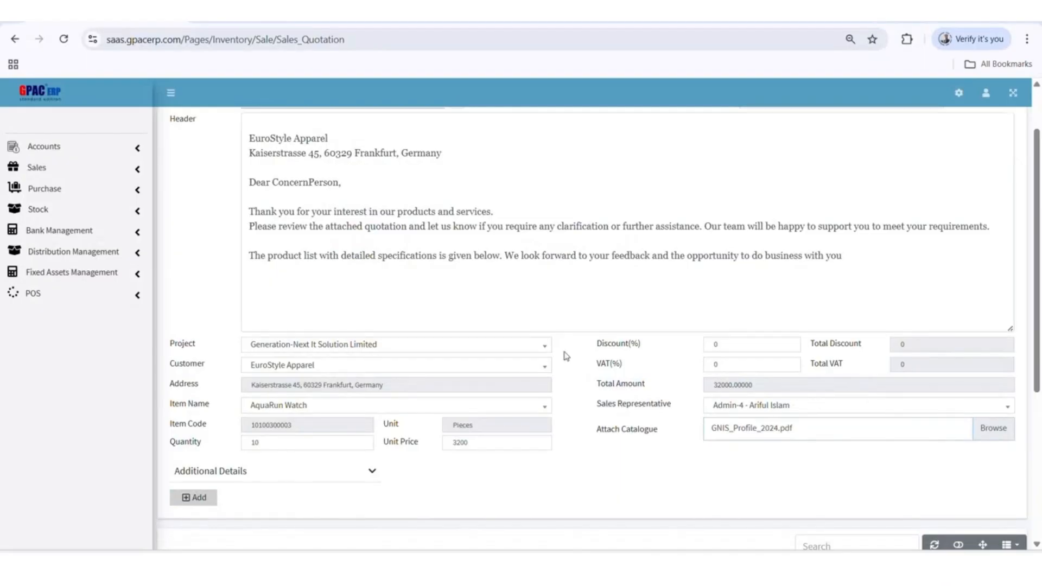
scroll(562, 353, "down", 4)
left_click(319, 267)
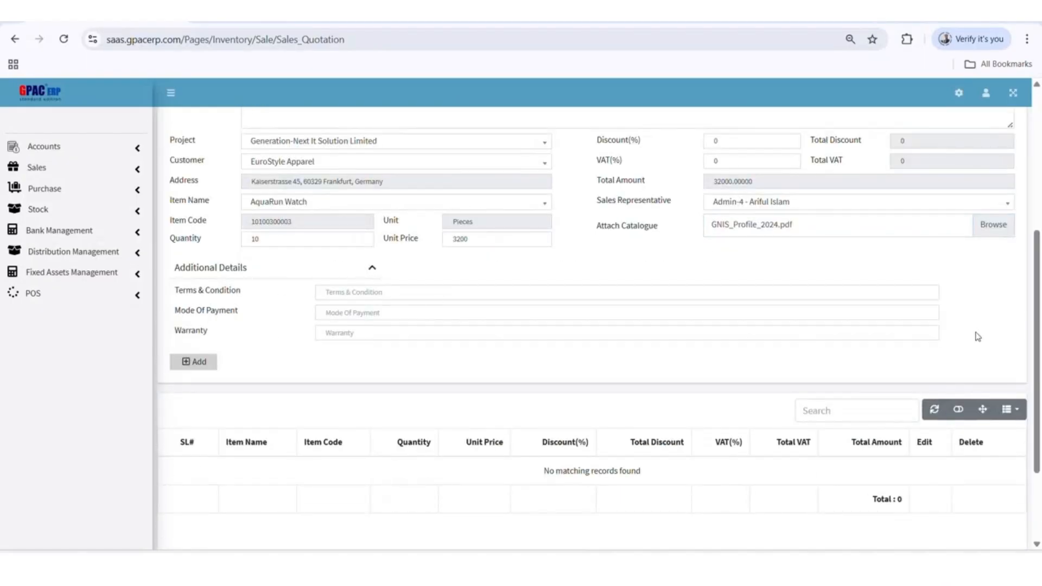
scroll(979, 335, "up", 1)
scroll(980, 335, "down", 3)
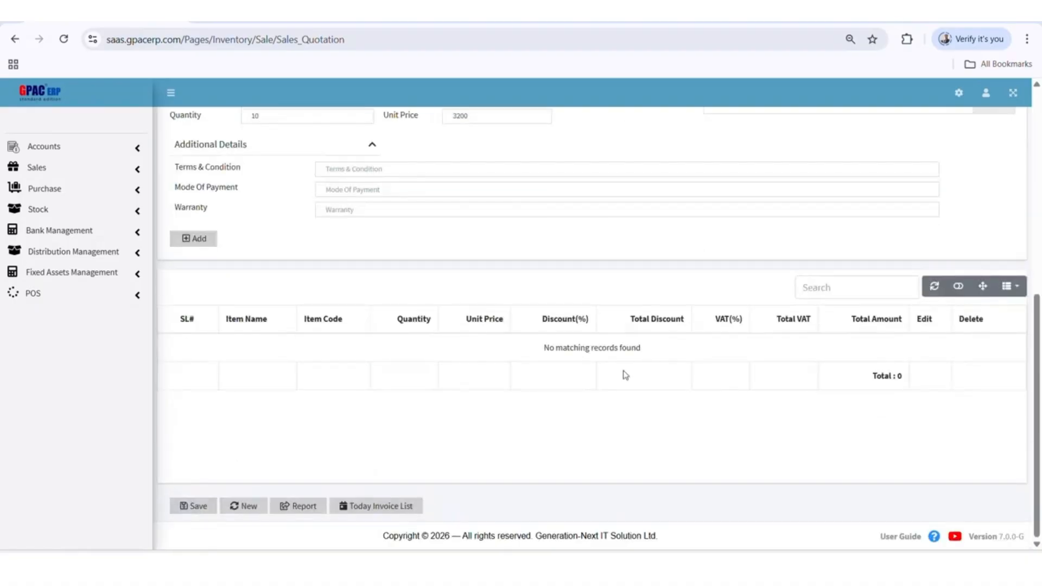
Generate the quotation report for quotation number PQ#1 and look through the resulting document
left_click(298, 506)
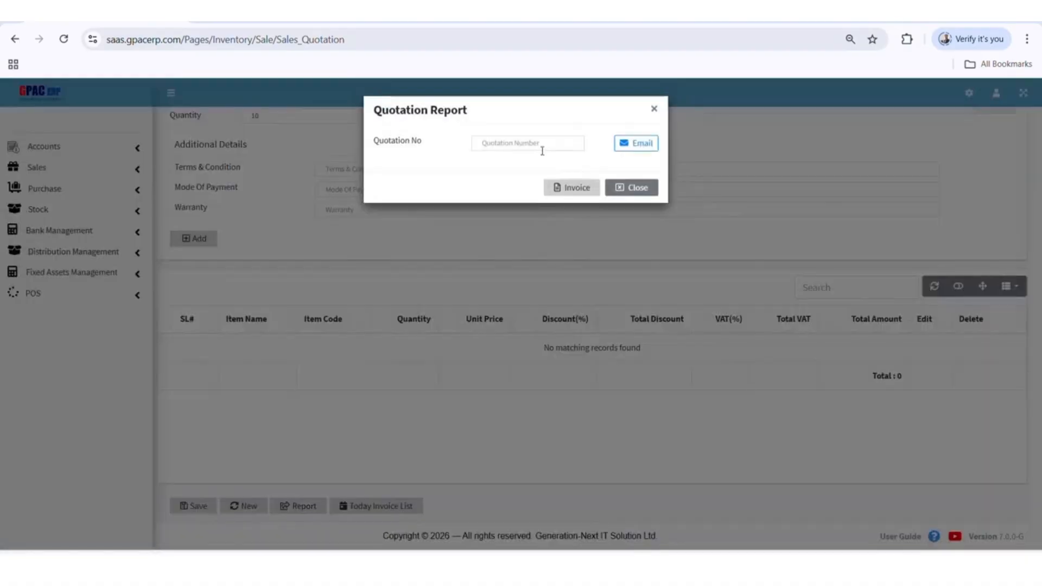
left_click(521, 142)
type("PQ#1")
left_click(572, 189)
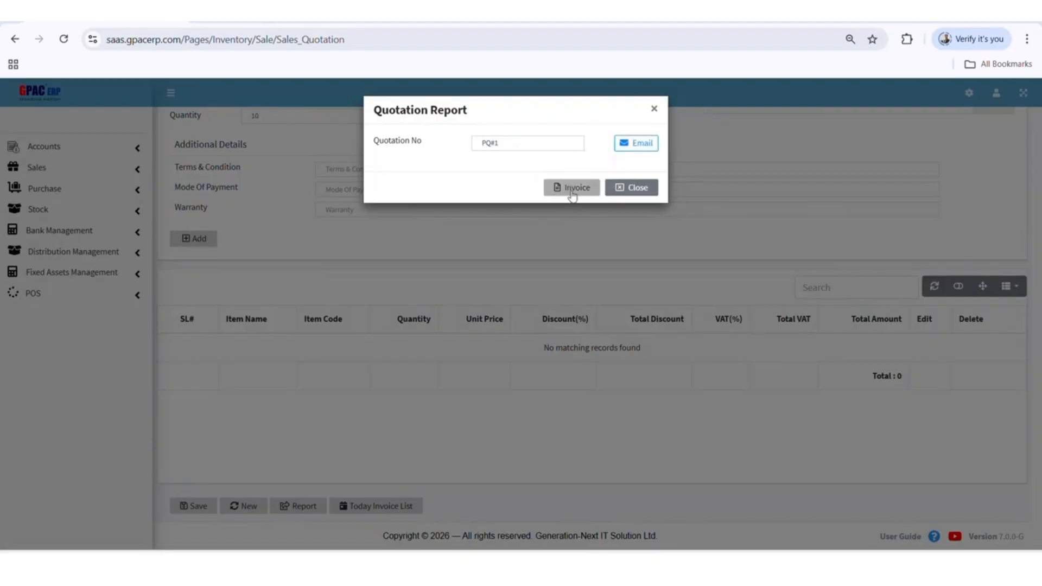
scroll(613, 389, "down", 4)
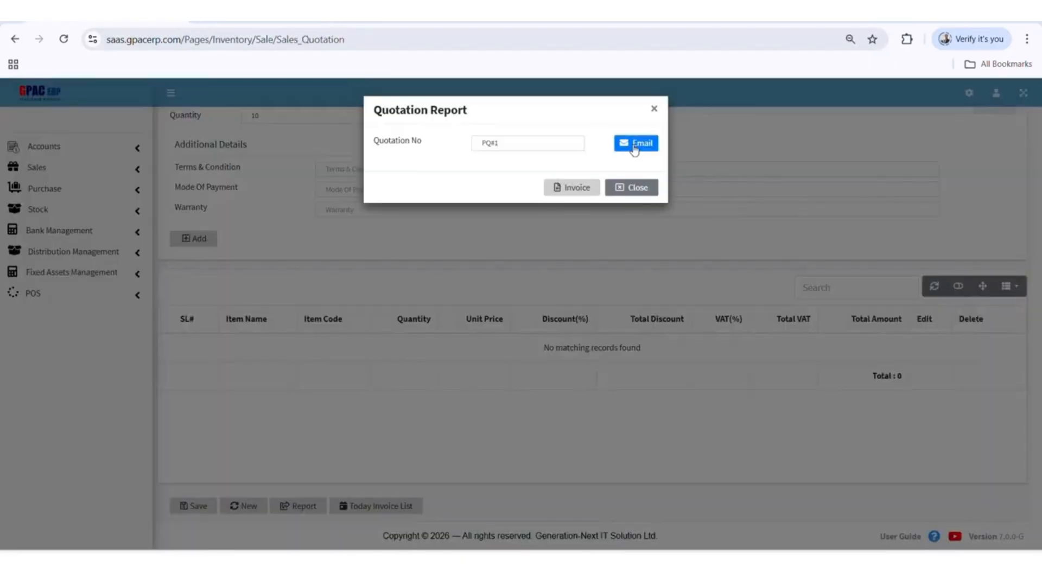
View the email options of the quotation report, including the BCC field, and close the report dialog
left_click(634, 143)
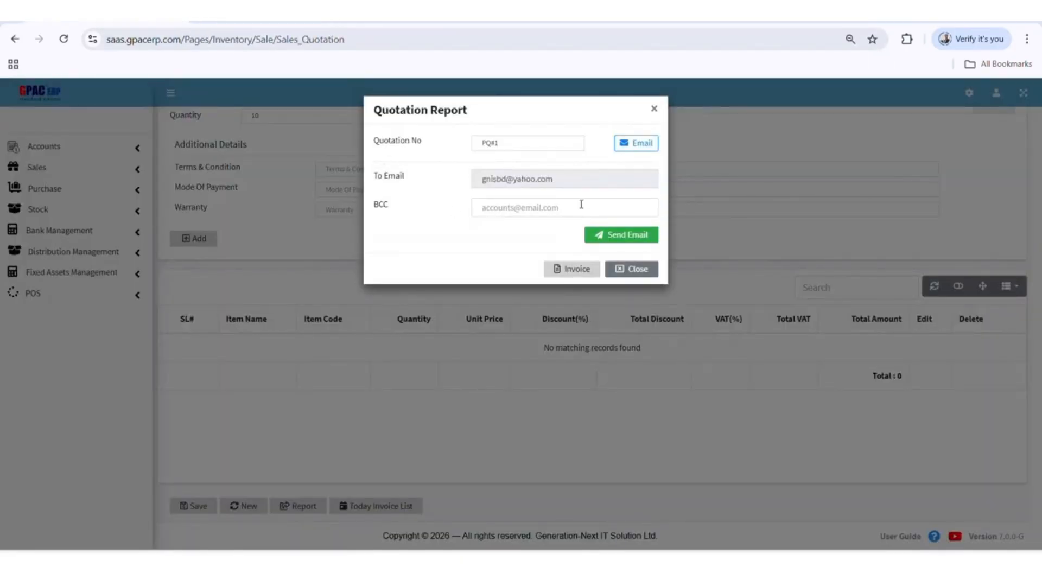
left_click(542, 210)
left_click(465, 241)
left_click(629, 268)
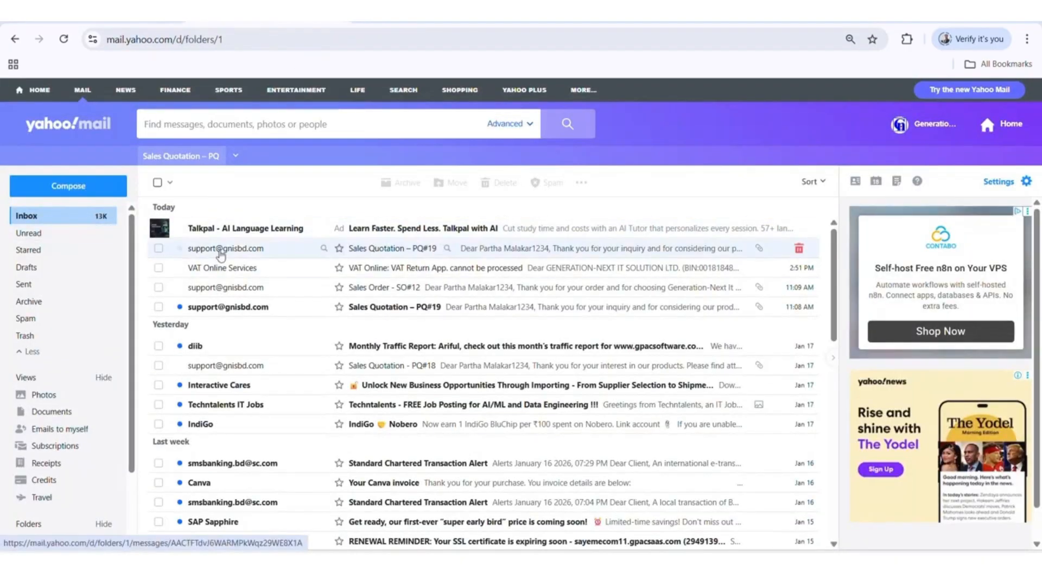
In Yahoo Mail, open the latest Sales Quotation – PQ#19 message and review its text and attachments
left_click(214, 249)
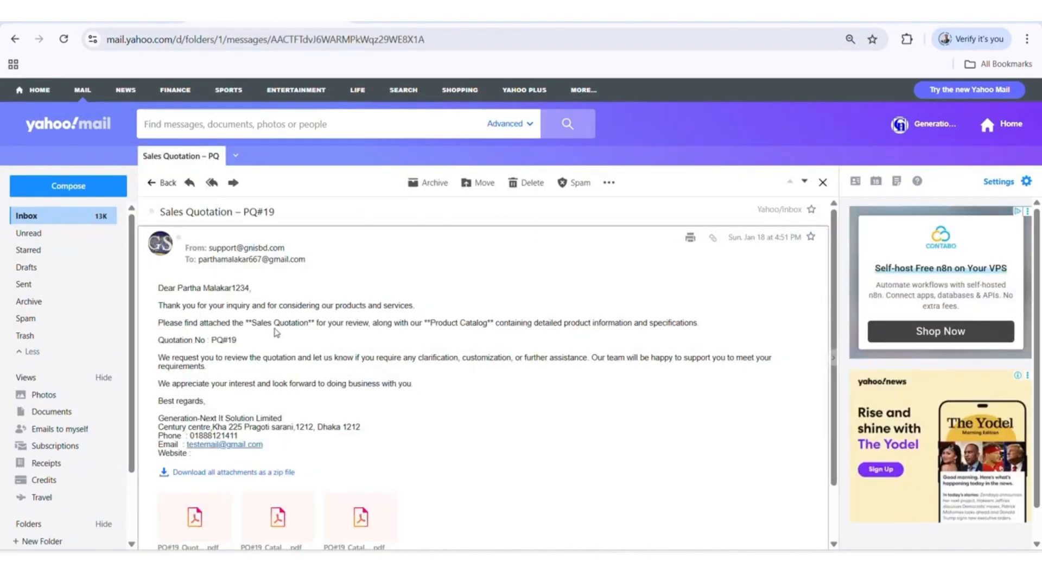
scroll(477, 352, "down", 2)
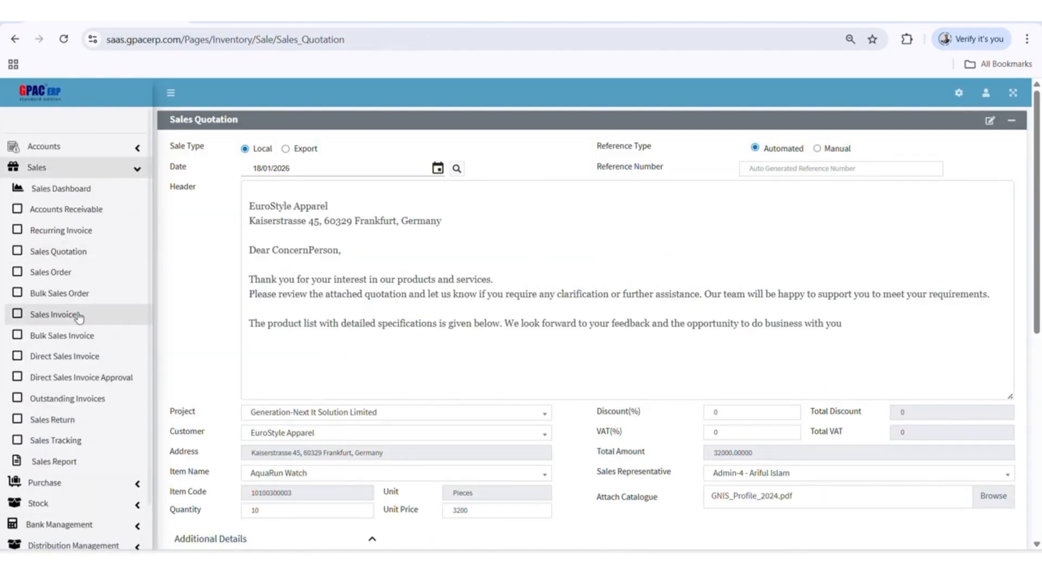
View the Outstanding Invoices page and the Direct Sales Invoice form with its due date field in Sales
left_click(84, 399)
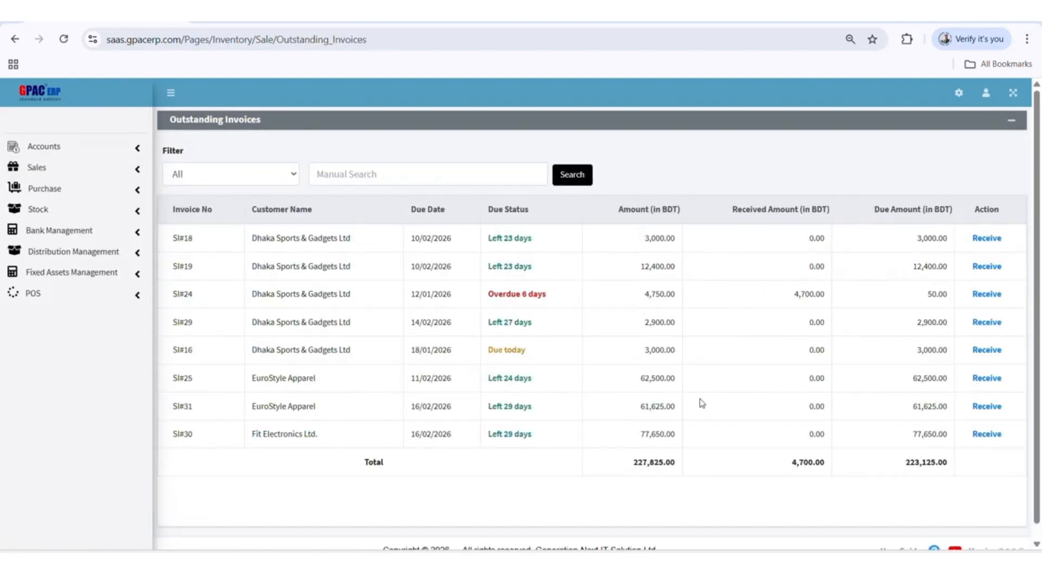
left_click(39, 168)
left_click(64, 356)
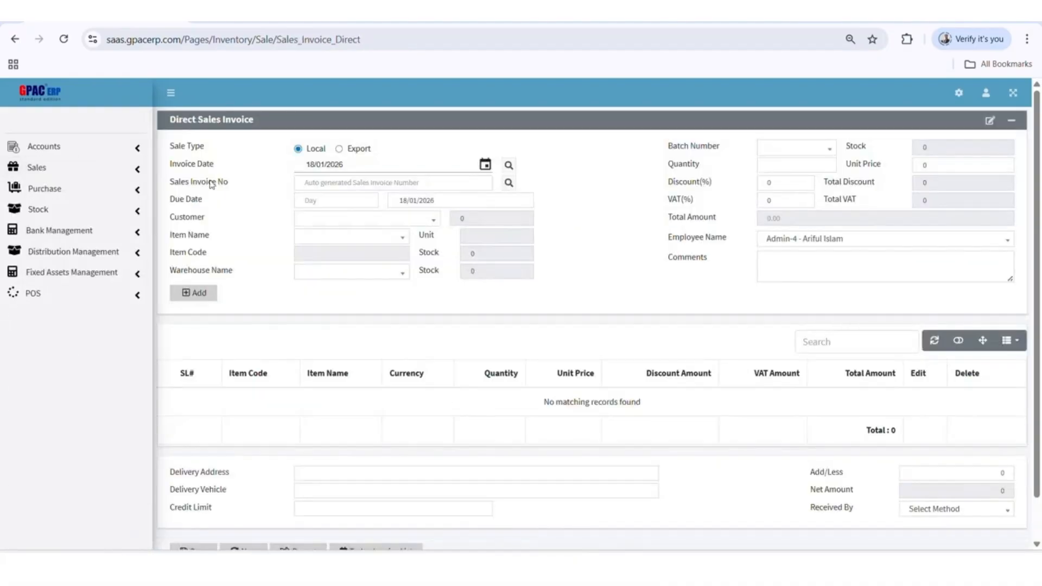
left_click(326, 220)
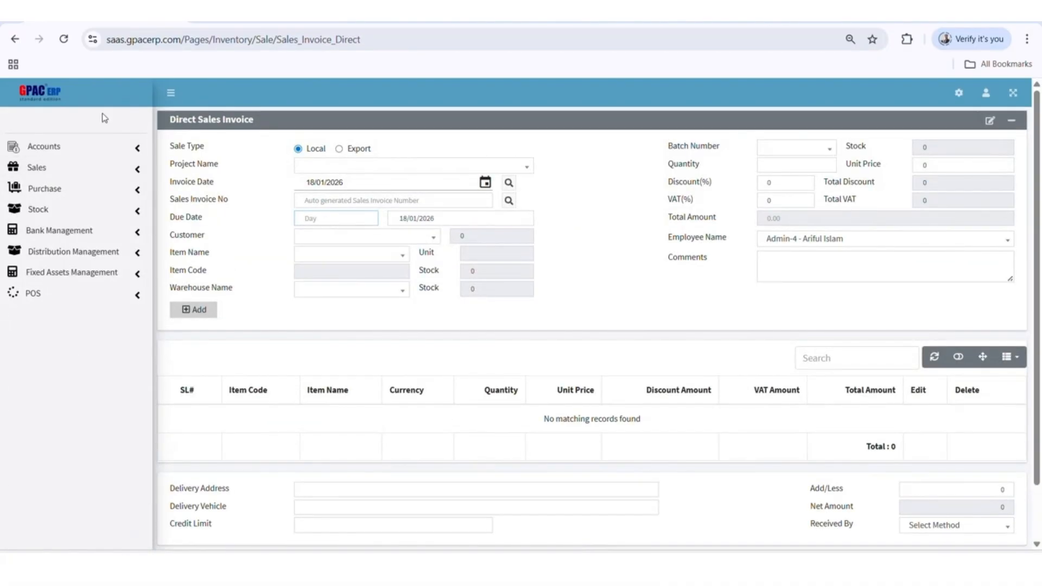
Return to Outstanding Invoices and open payment receiving for the overdue invoice SI#24
key("alt+Left")
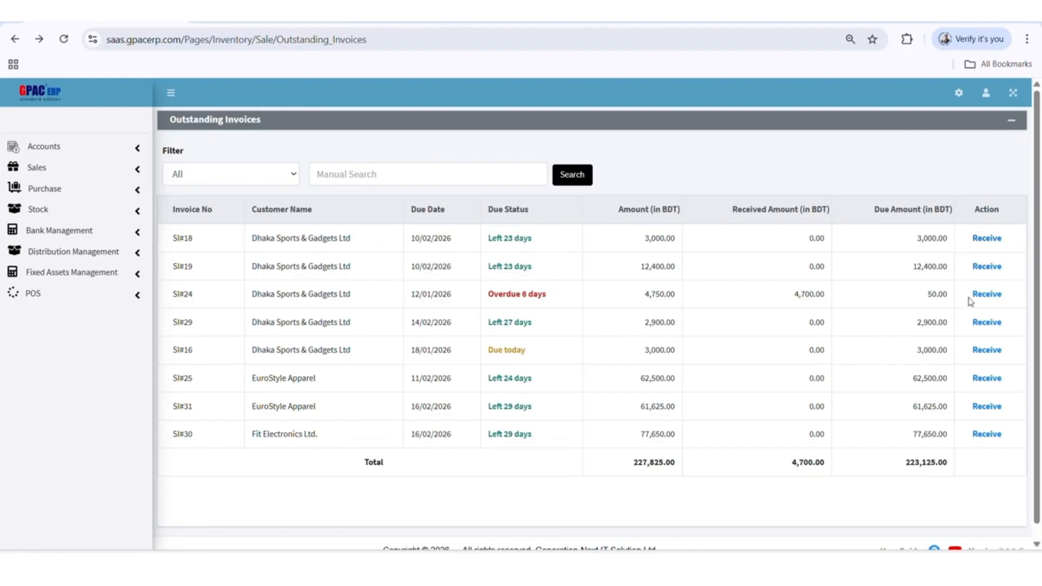
left_click(986, 295)
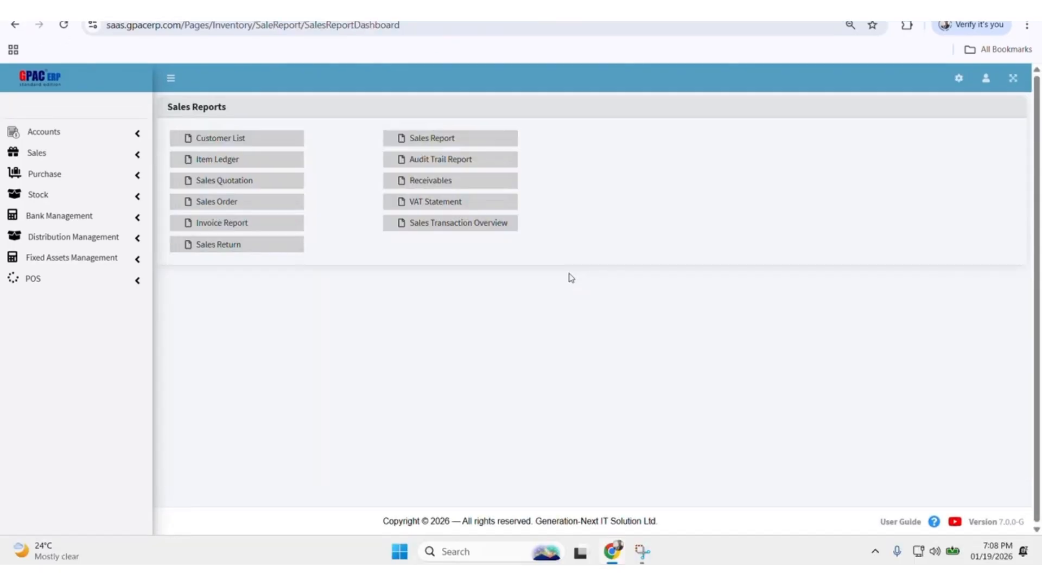
Open the Sales Transaction Overview report and examine the January 2026 calendar's sales, order, quotation and profitability entries
left_click(458, 223)
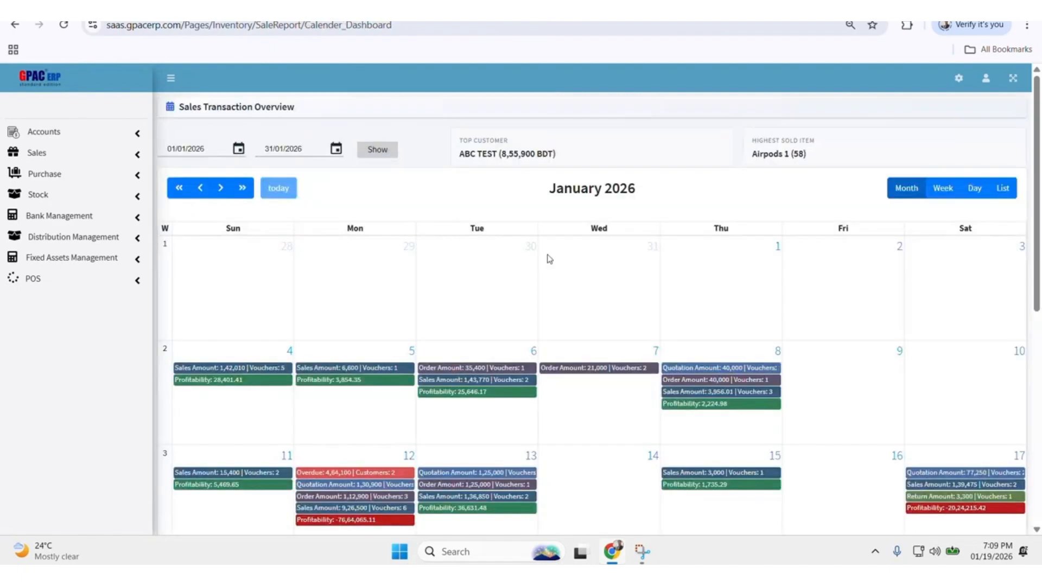
scroll(952, 326, "down", 1)
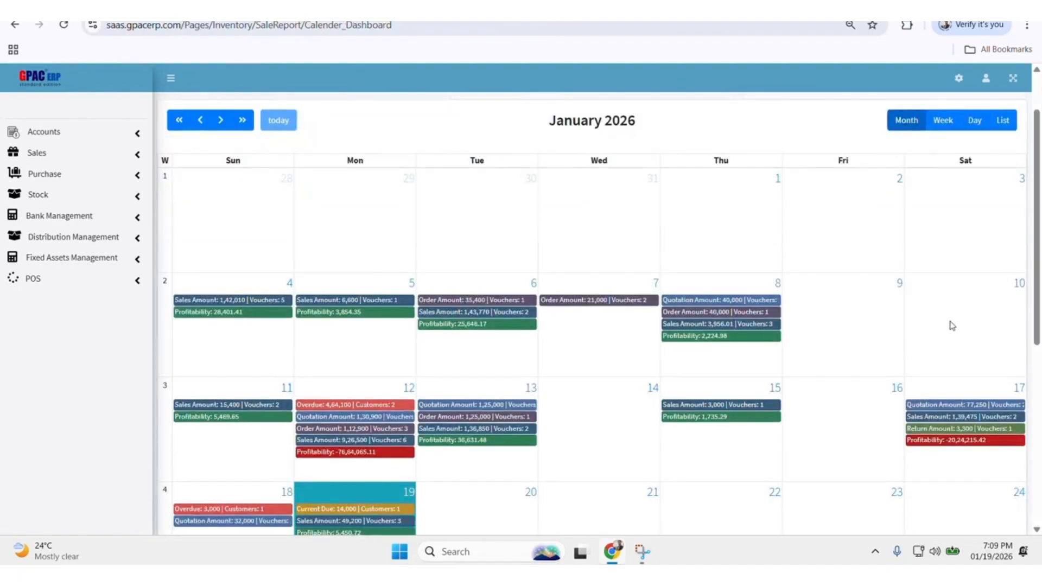
scroll(848, 336, "down", 5)
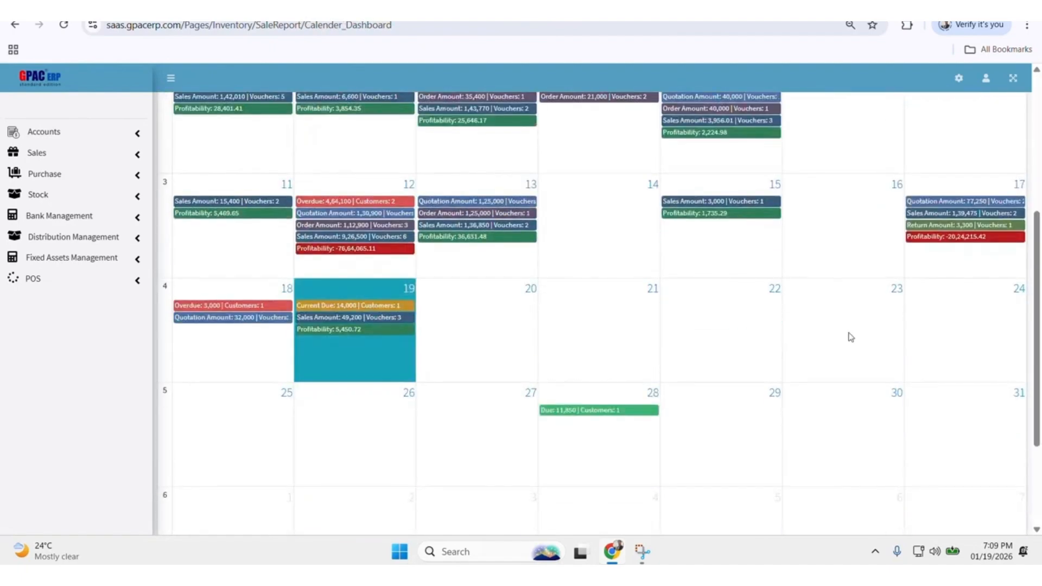
scroll(850, 338, "up", 6)
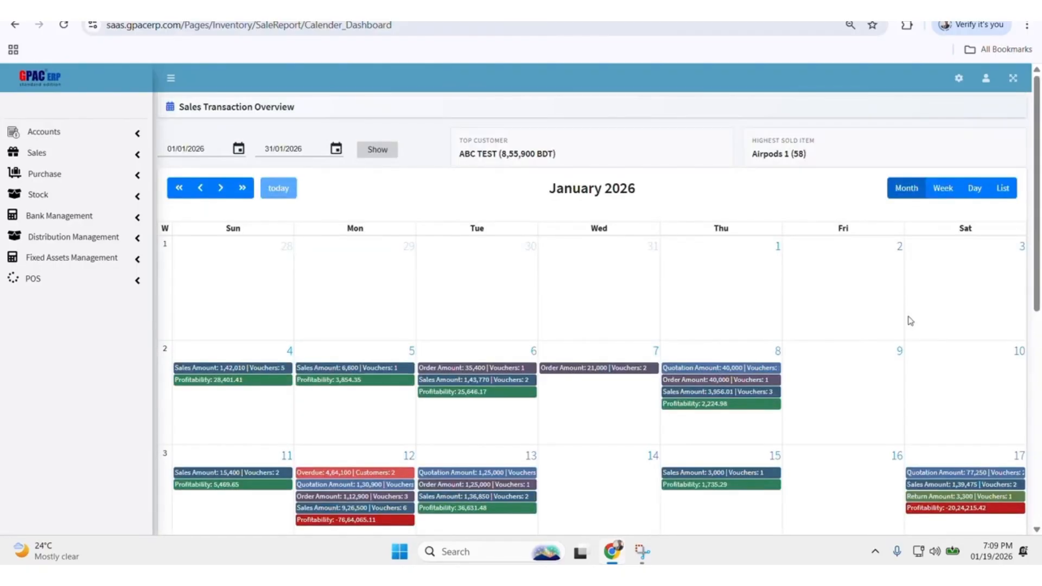
scroll(907, 321, "down", 1)
left_click(849, 25)
left_click(817, 53)
left_click(817, 53)
left_click(817, 53)
left_click(817, 53)
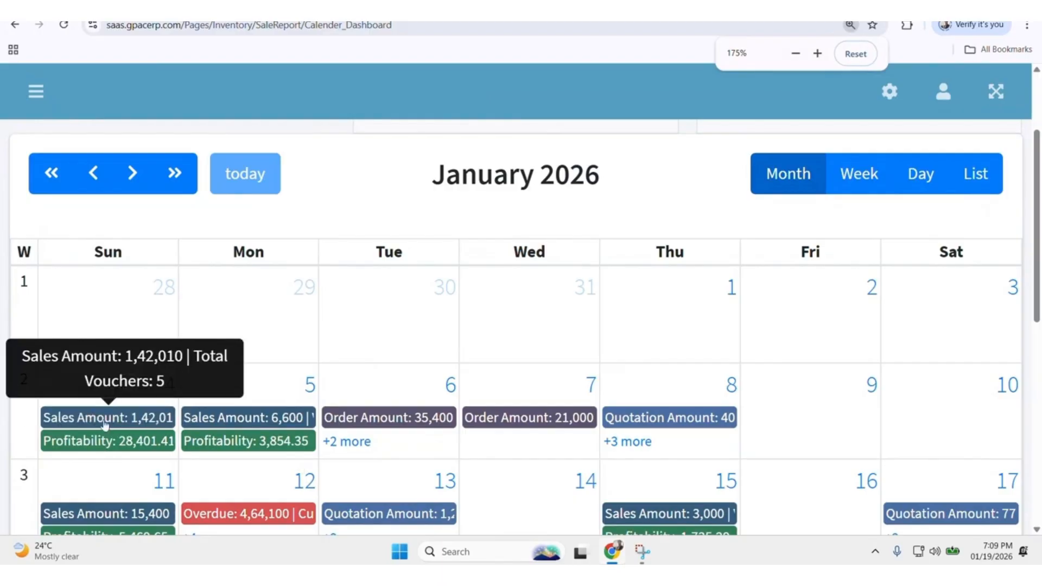
key("ctrl+minus")
key("ctrl+minus")
key("ctrl+minus")
key("ctrl+minus")
key("ctrl+minus")
Review the sales invoice details of 4 January and open the overdue entry of 12 January in the calendar
left_click(212, 305)
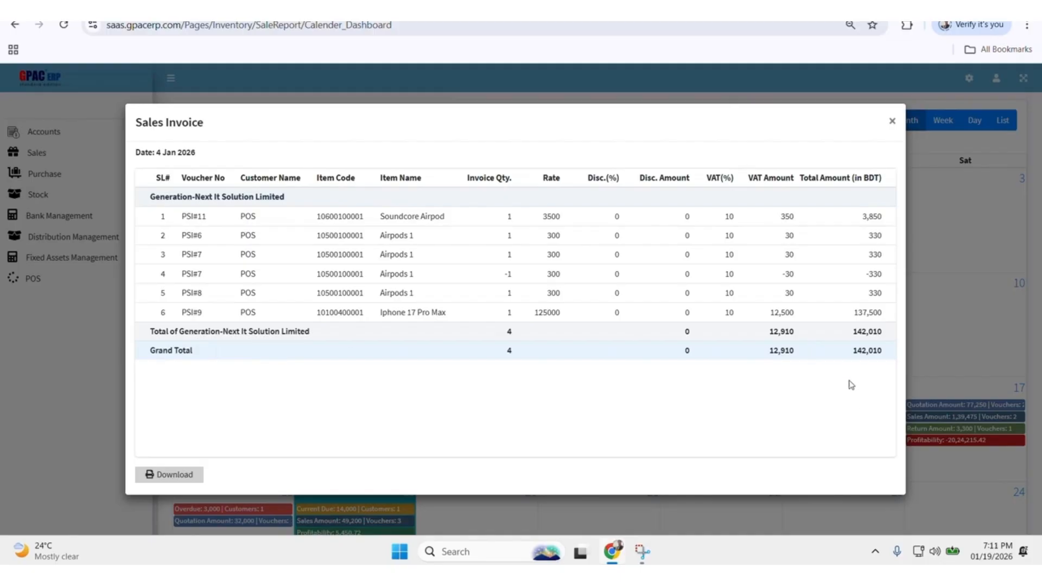
left_click(894, 124)
left_click(216, 304)
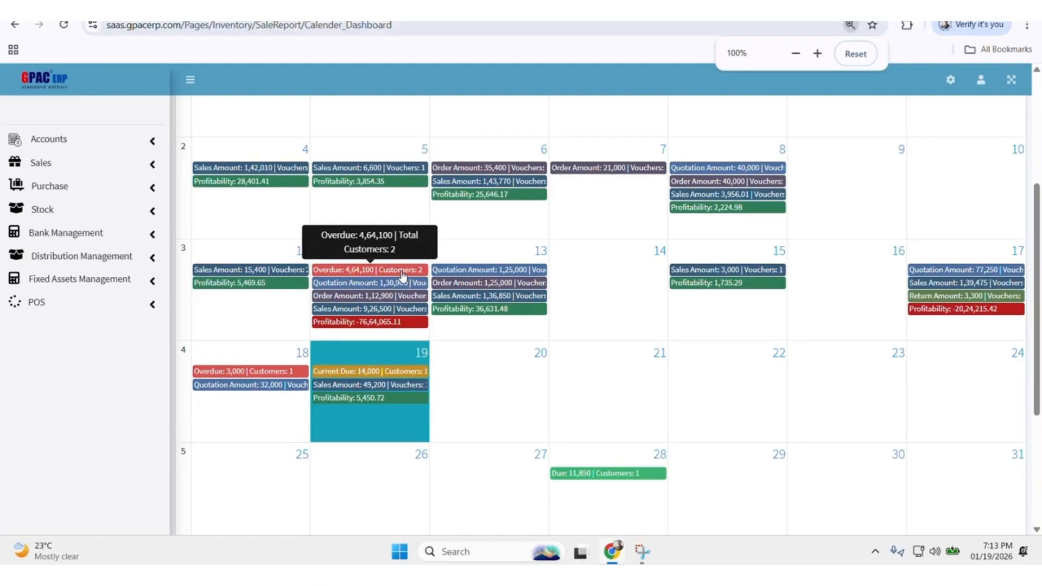
left_click(402, 271)
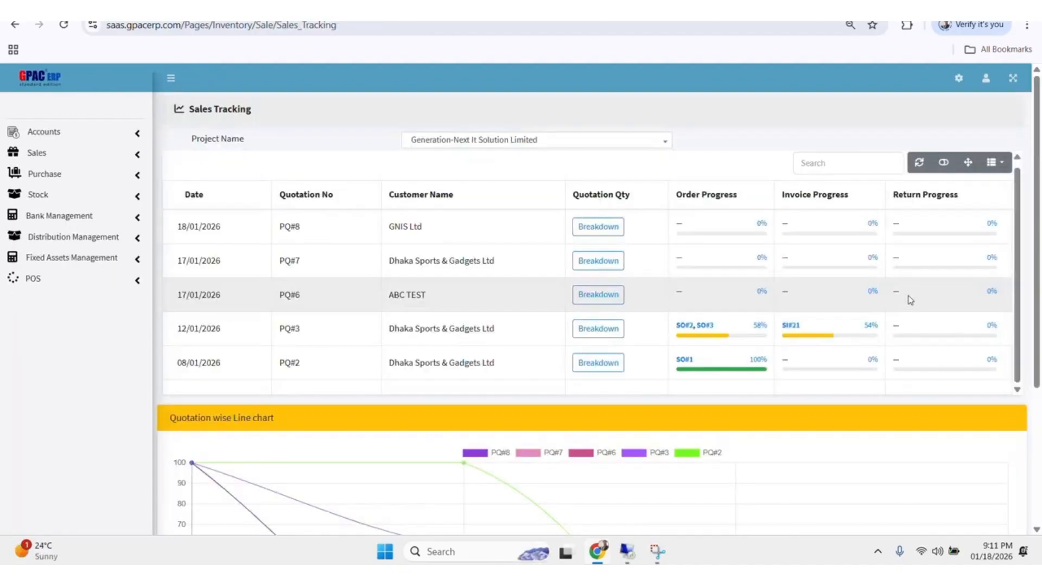
Open the Direct Purchase Invoice form in the Purchase module
left_click(44, 174)
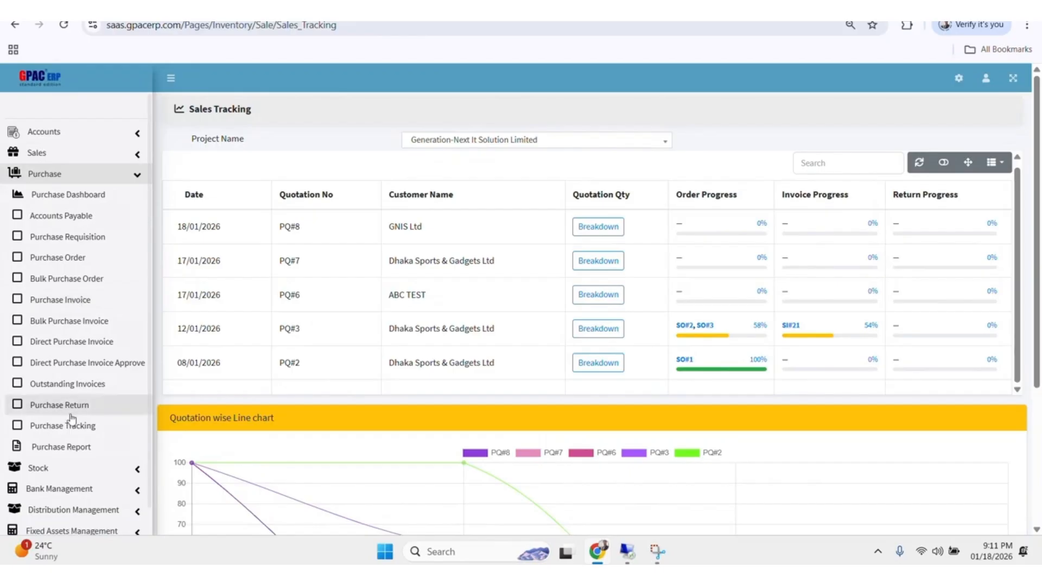
left_click(80, 343)
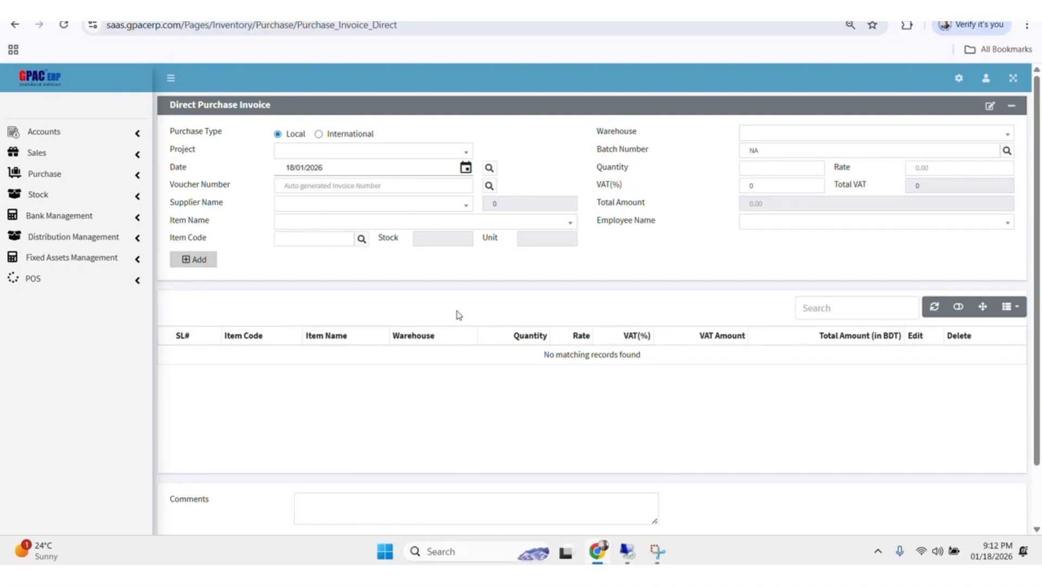
Open the Purchase Report page in the Purchase module and view one of its reports
left_click(45, 174)
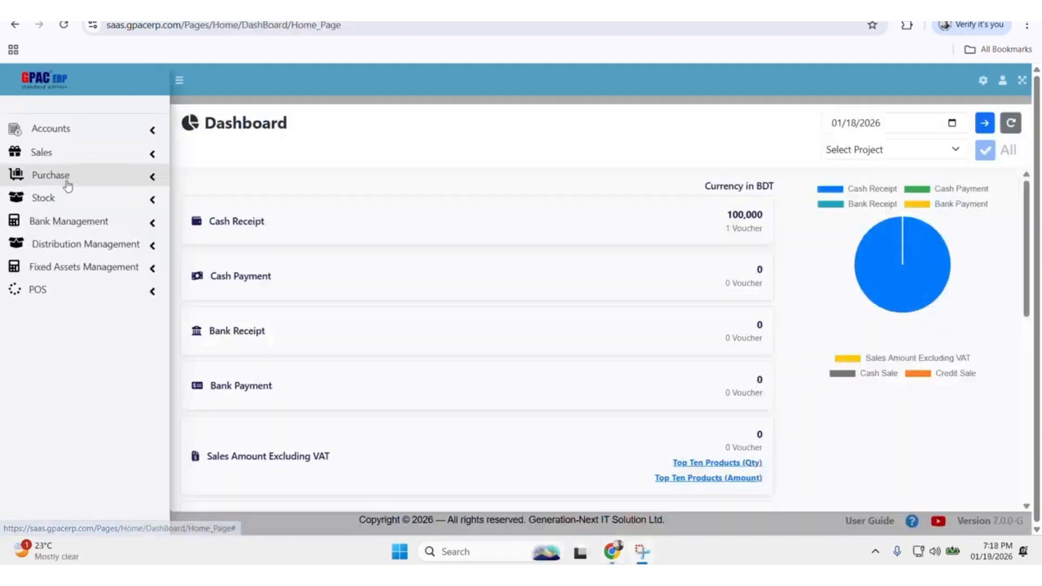
left_click(67, 179)
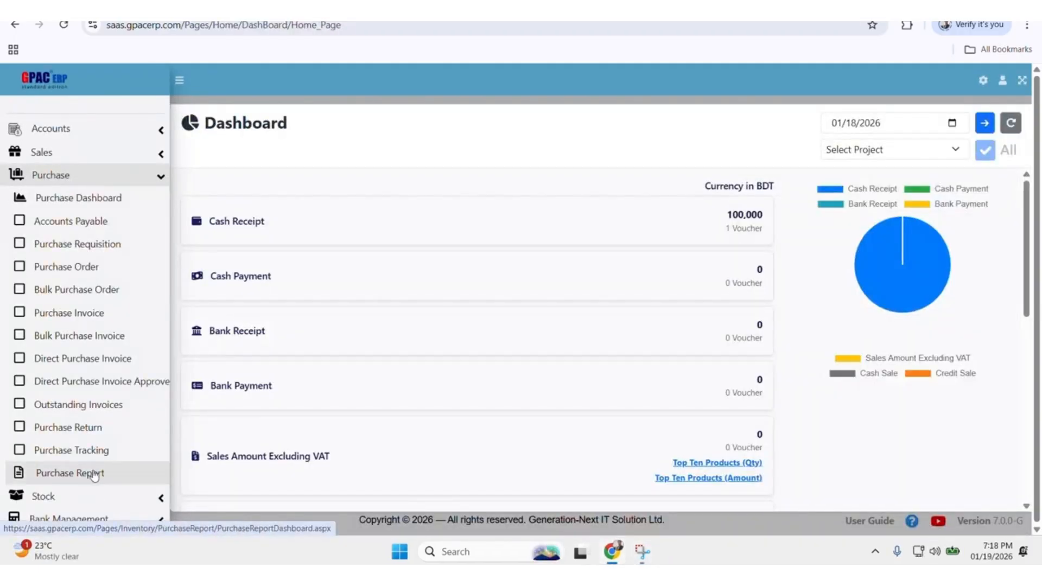
left_click(95, 475)
left_click(477, 247)
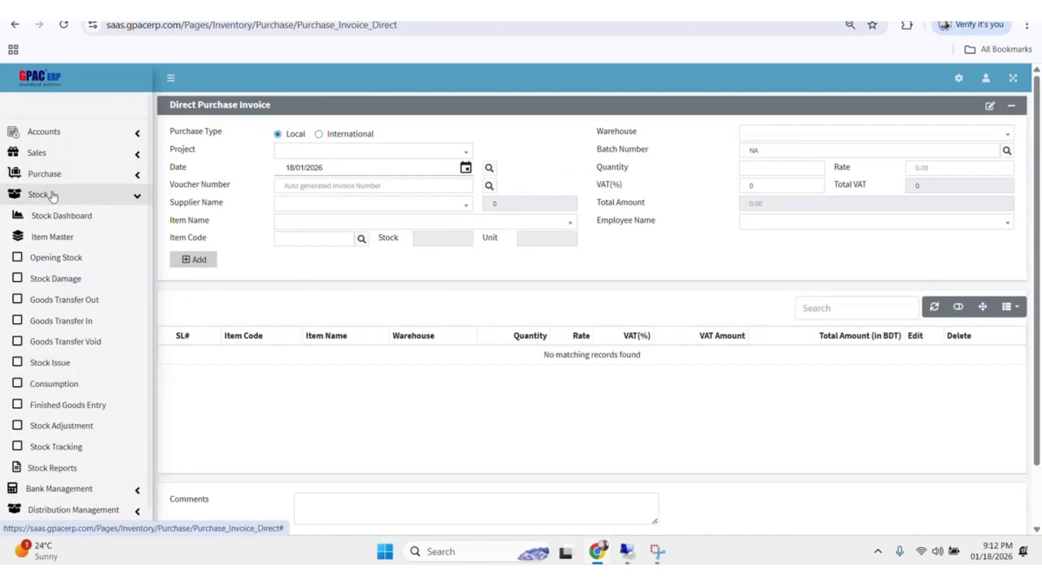
View Item Master and open the Opening Stock page in the Stock module
left_click(74, 237)
left_click(80, 260)
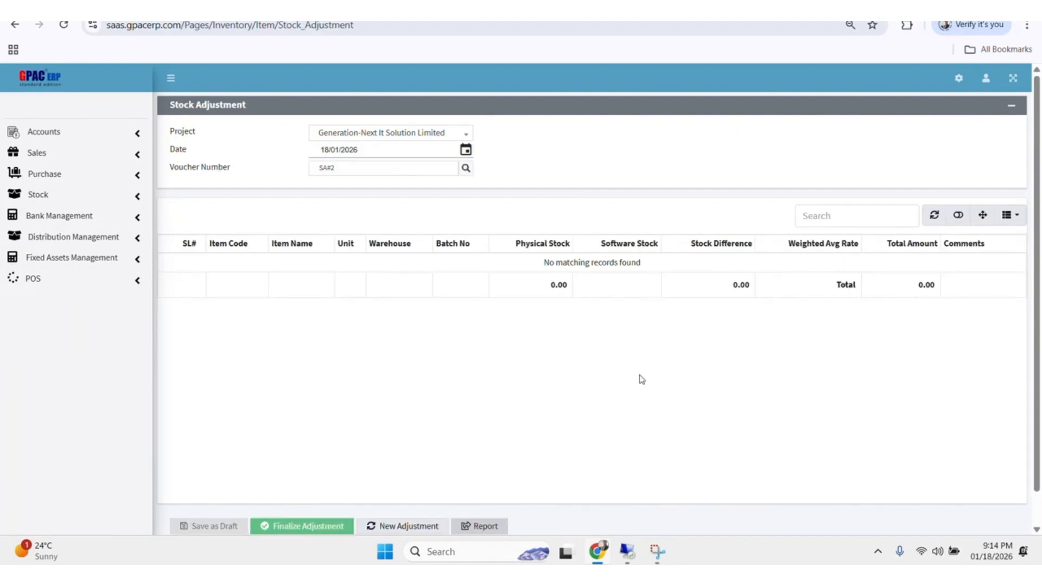
Open Stock Tracking in the Stock module, review the item list and show only zero-stock items
left_click(57, 195)
left_click(56, 446)
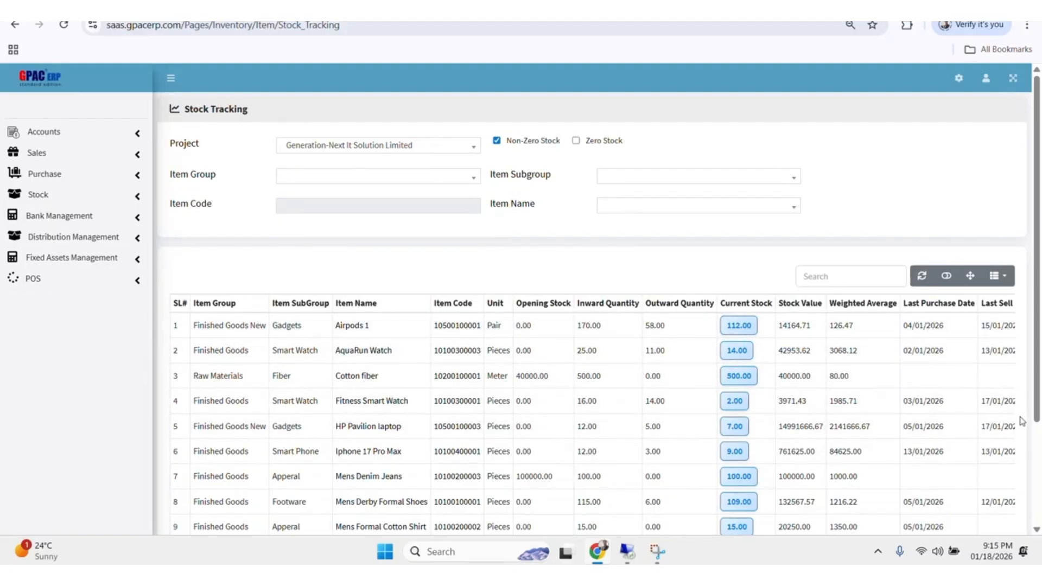
scroll(1020, 420, "down", 3)
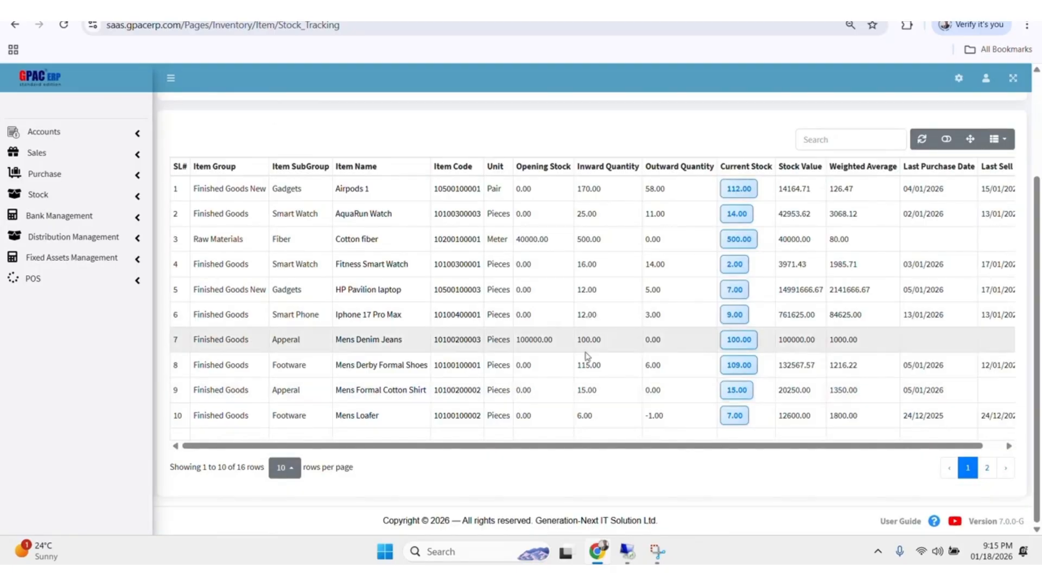
scroll(588, 356, "up", 3)
left_click(575, 142)
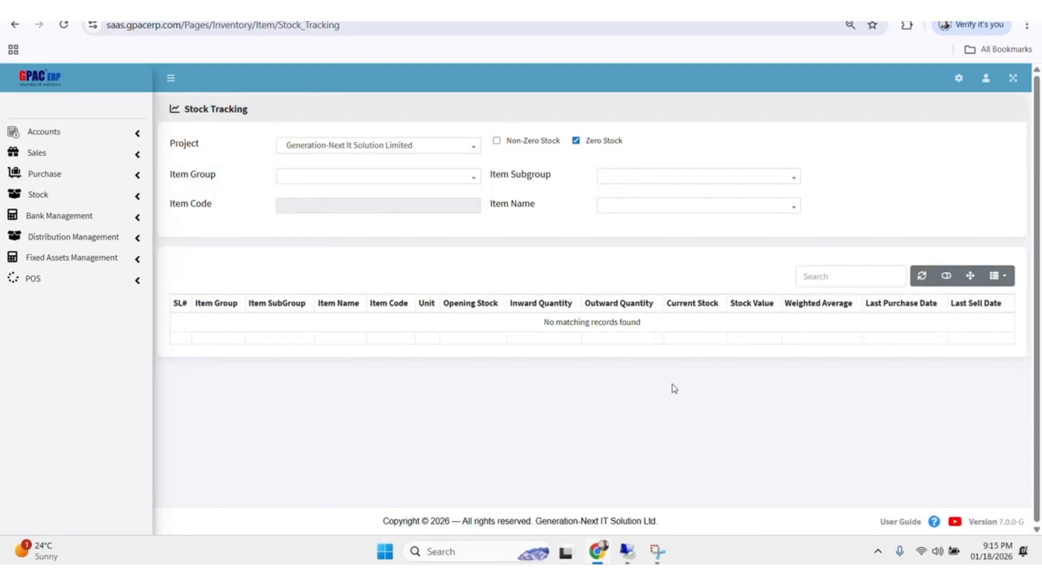
Filter non-zero stock to group Finished Goods, subgroup Apperal and item Mens Denim Jeans, and view its current stock breakdown
left_click(497, 140)
left_click(341, 223)
left_click(358, 175)
left_click(332, 238)
left_click(655, 177)
left_click(618, 222)
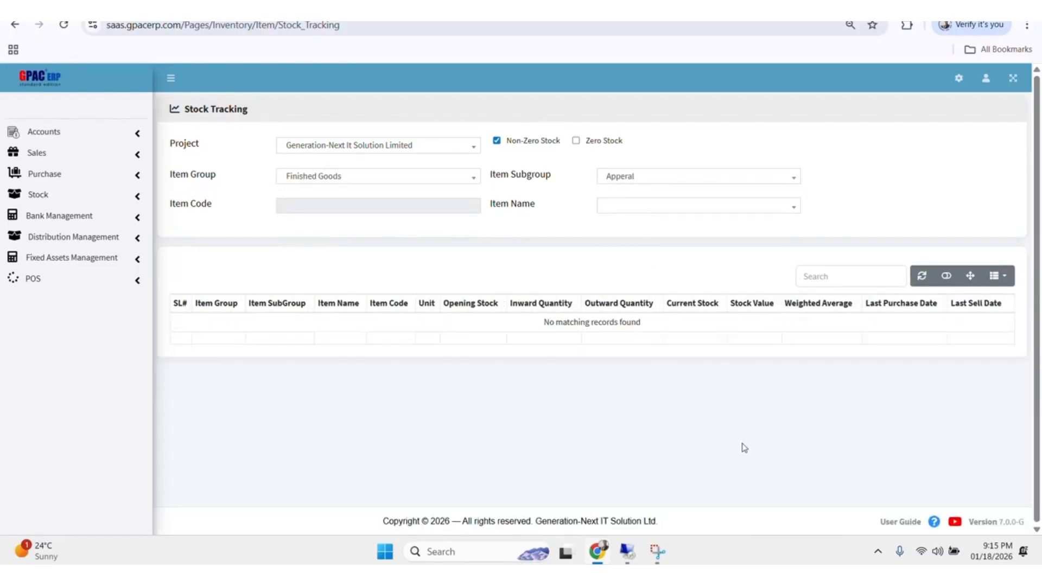
left_click(640, 204)
left_click(640, 249)
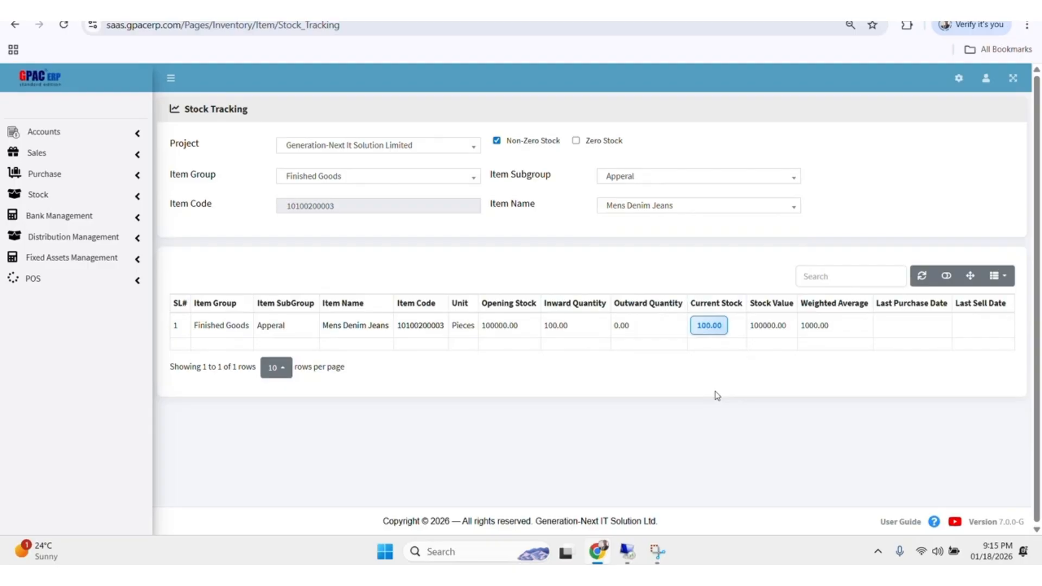
left_click(708, 324)
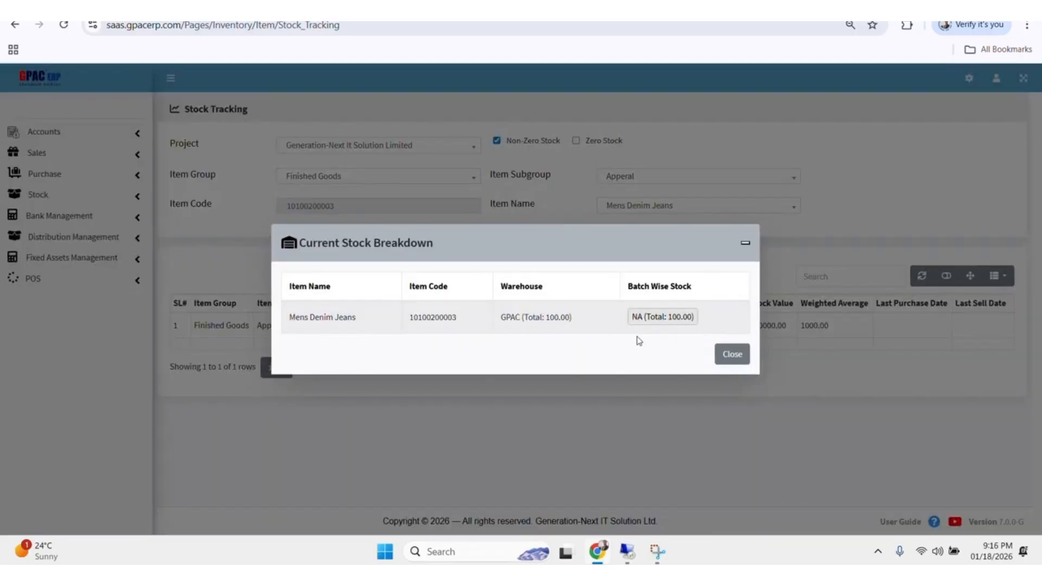
left_click(732, 353)
Open the Stock Transaction Overview from the stock reports and view the stock value details for 1 January 2026
left_click(51, 197)
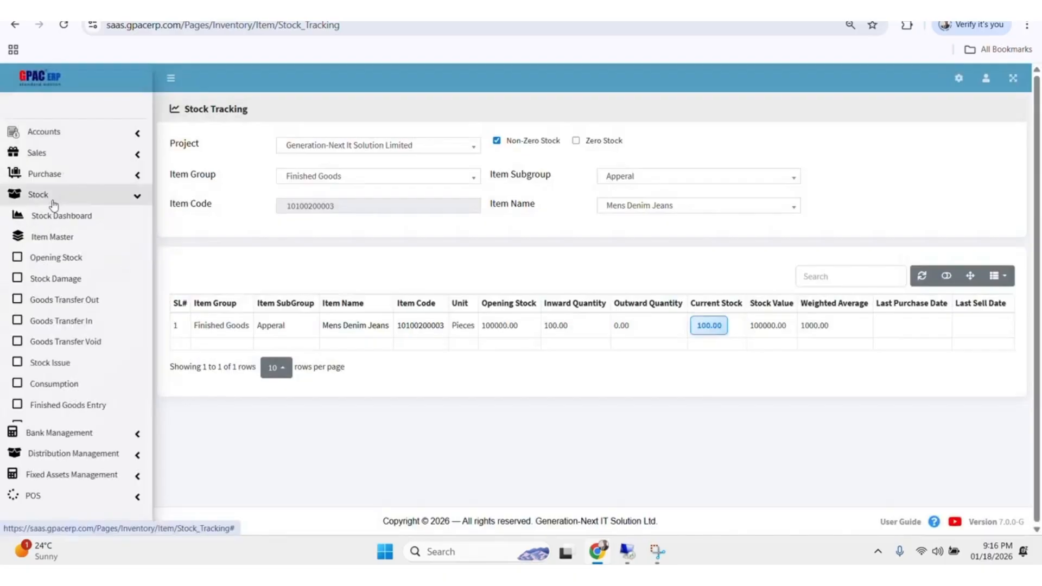
left_click(65, 468)
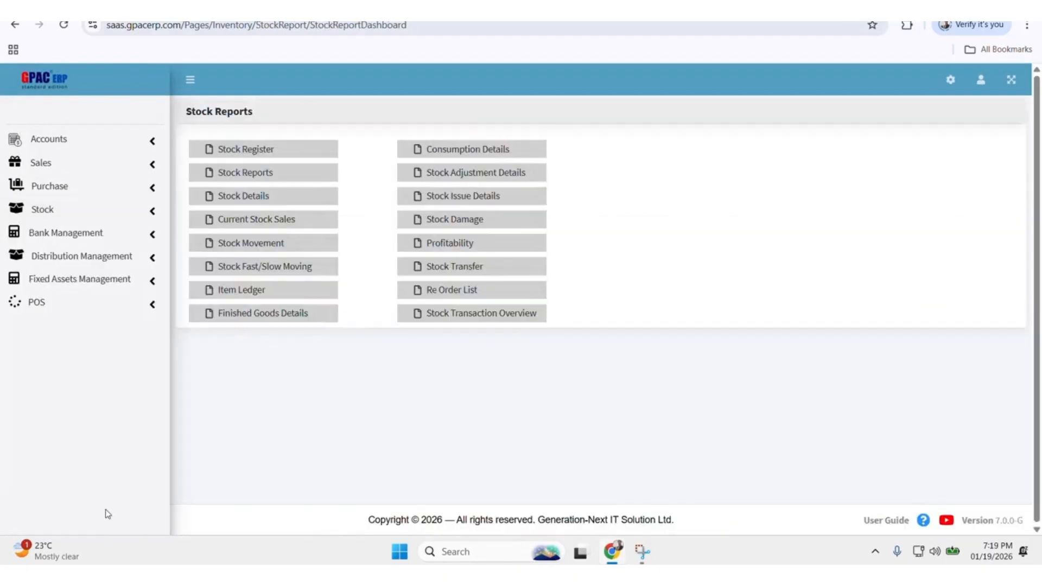
left_click(491, 317)
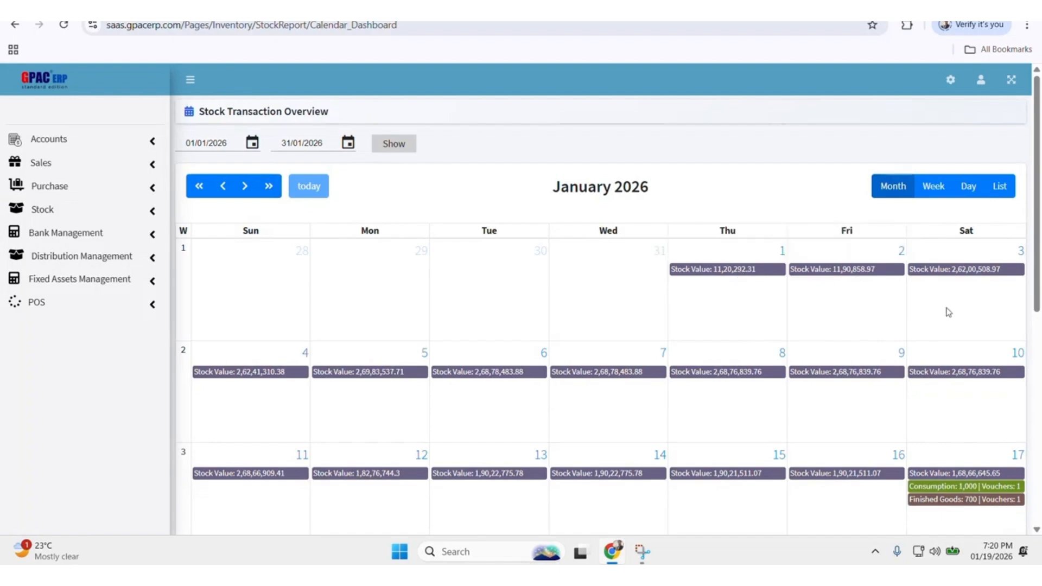
left_click(721, 269)
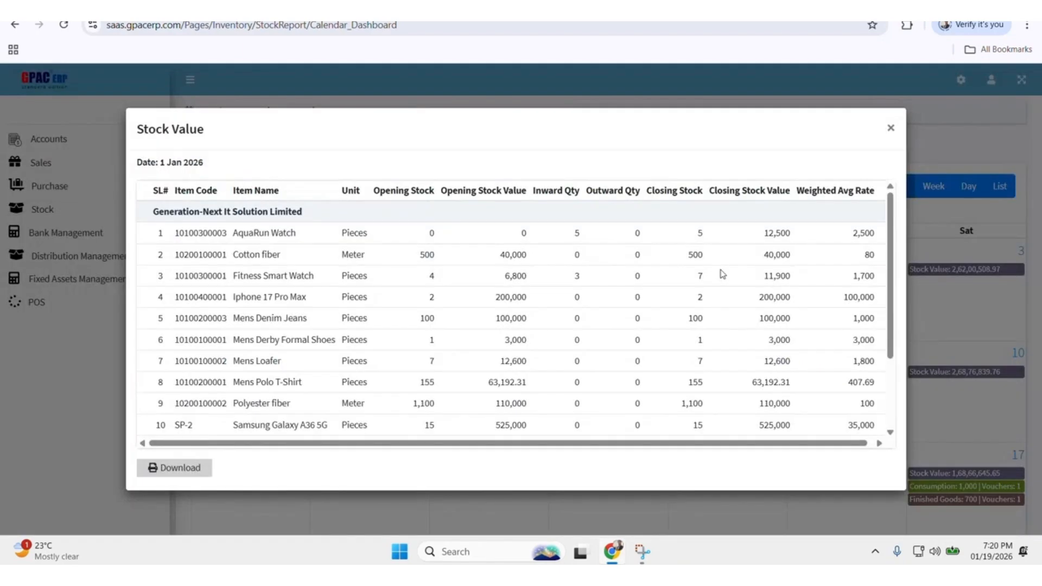
left_click(993, 392)
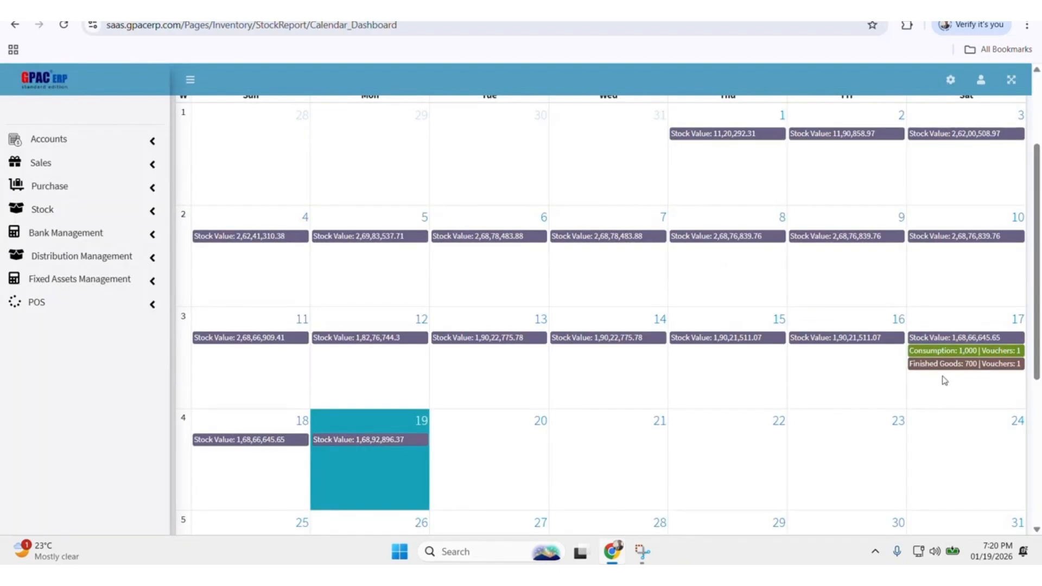
View the Consumption and Finished Goods details for 17 January 2026 in the stock calendar
left_click(935, 356)
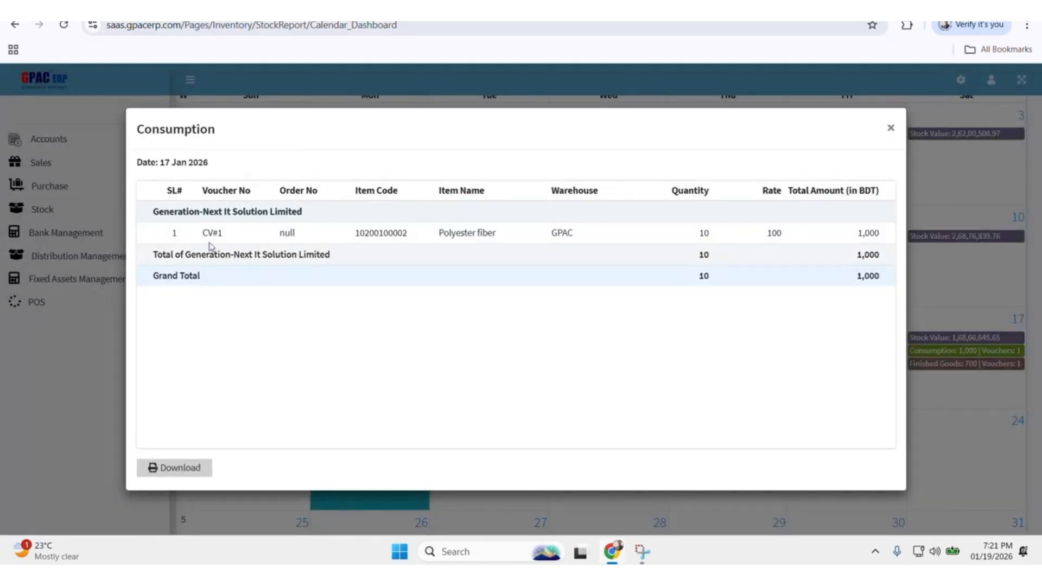
left_click(891, 125)
left_click(944, 364)
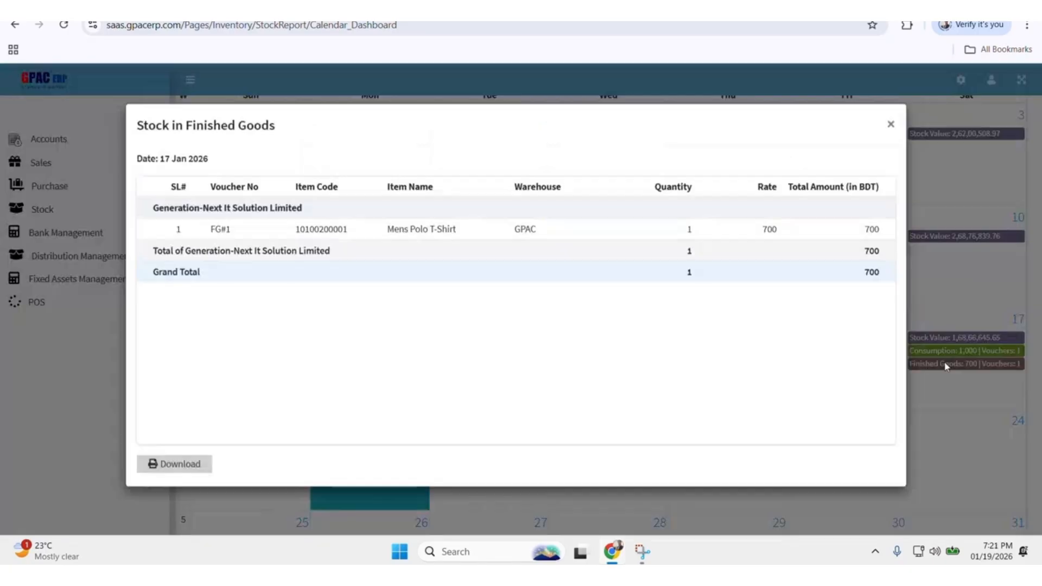
left_click(891, 126)
scroll(642, 291, "up", 3)
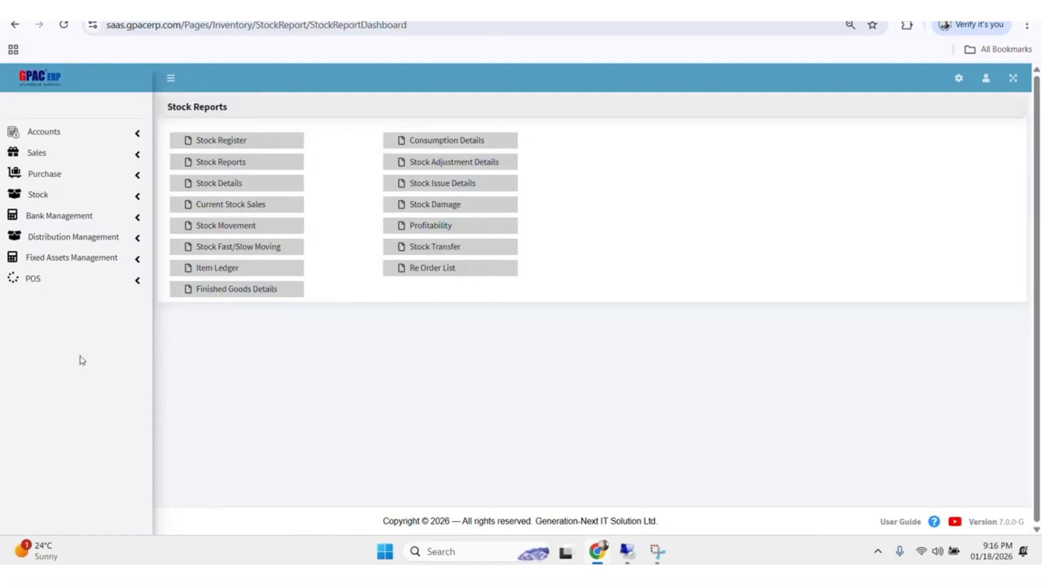
Look over the Bank Management pages and review the item list on the Order Collection page of Distribution Management
left_click(89, 217)
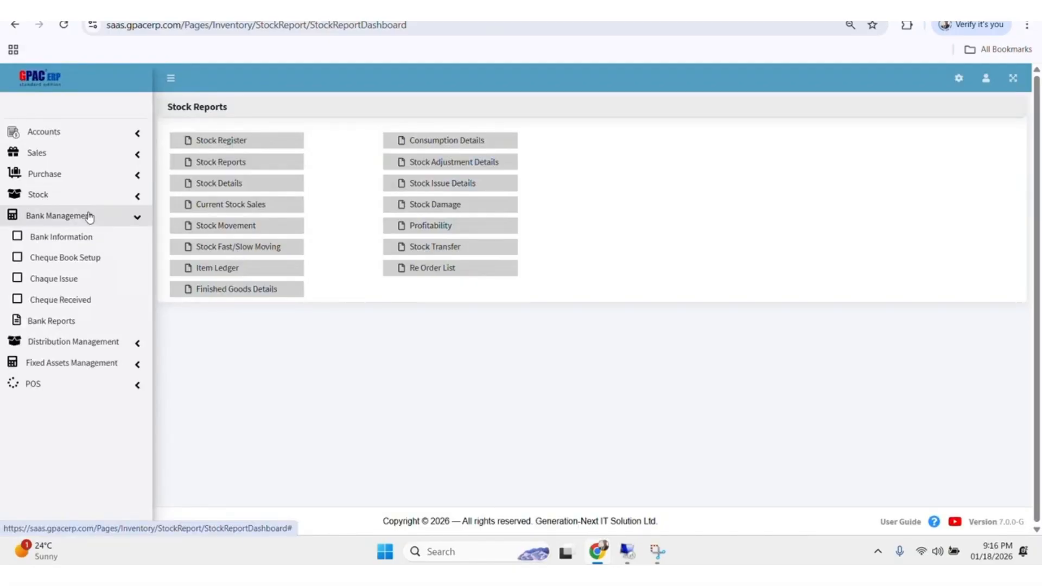
left_click(90, 217)
left_click(91, 237)
left_click(91, 237)
left_click(91, 237)
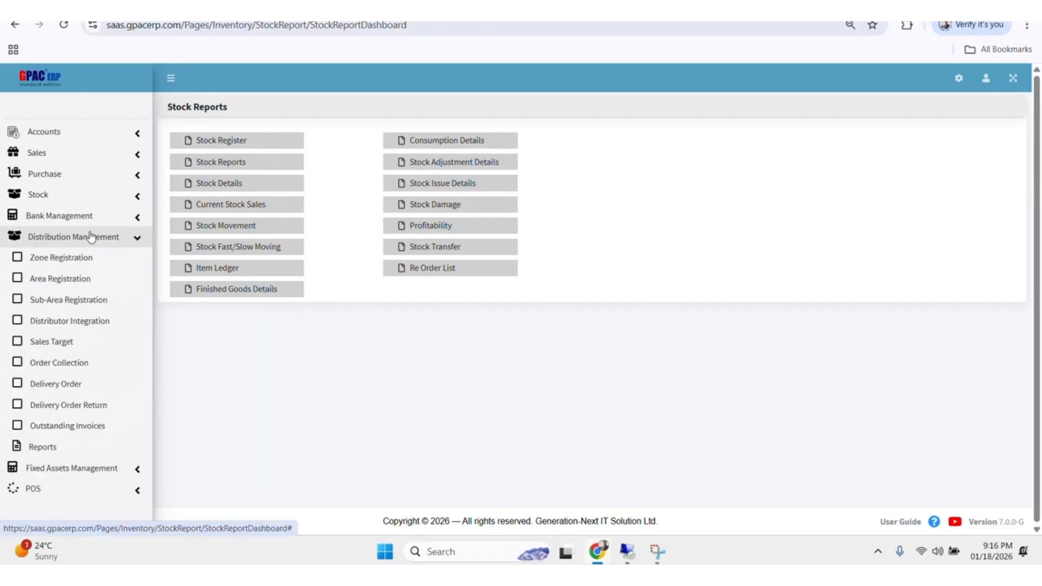
left_click(76, 363)
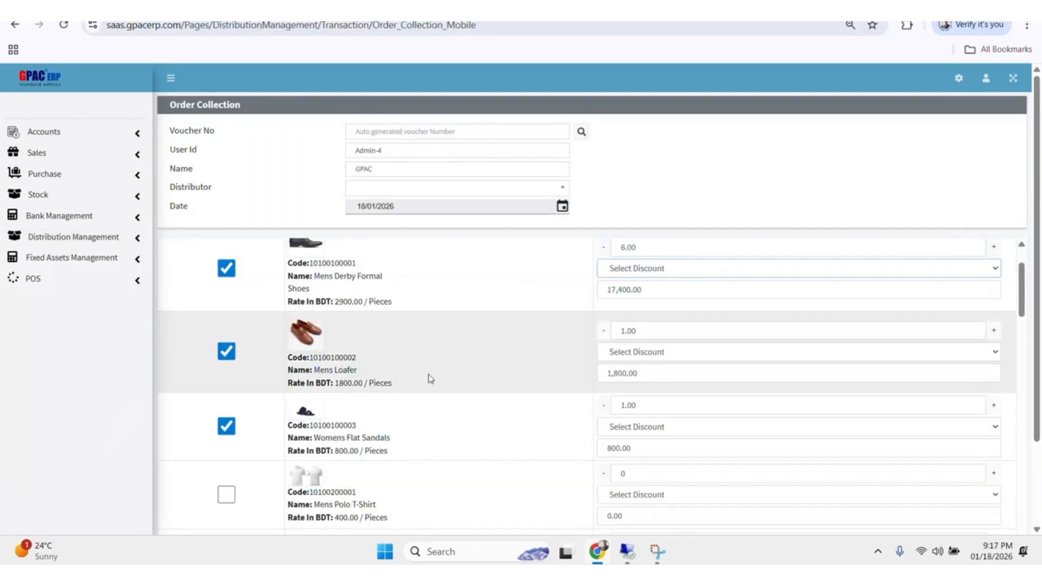
scroll(430, 378, "down", 10)
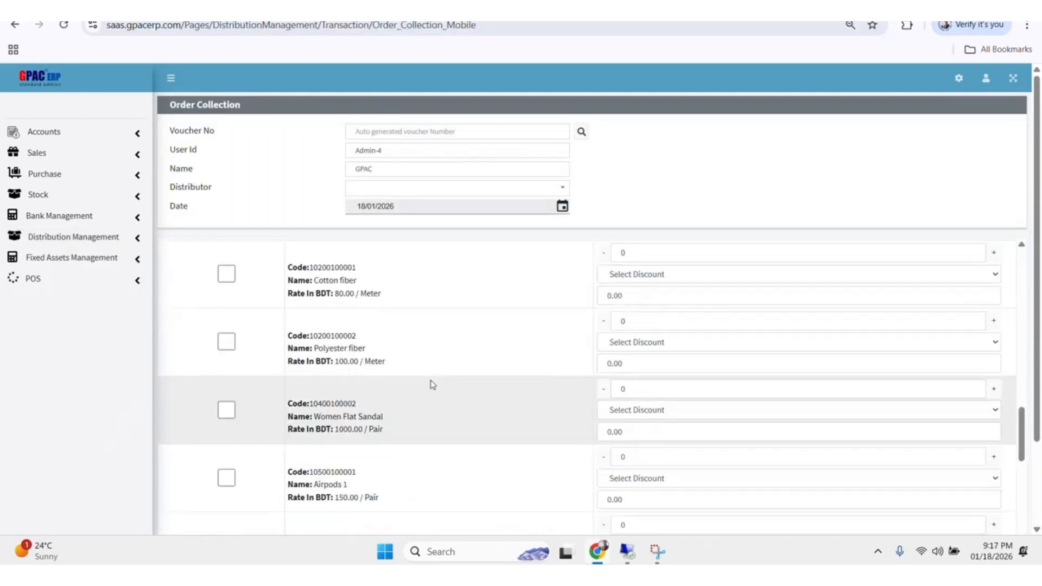
Look over the Fixed Assets Management pages and open Point of Sale in the POS module
left_click(46, 263)
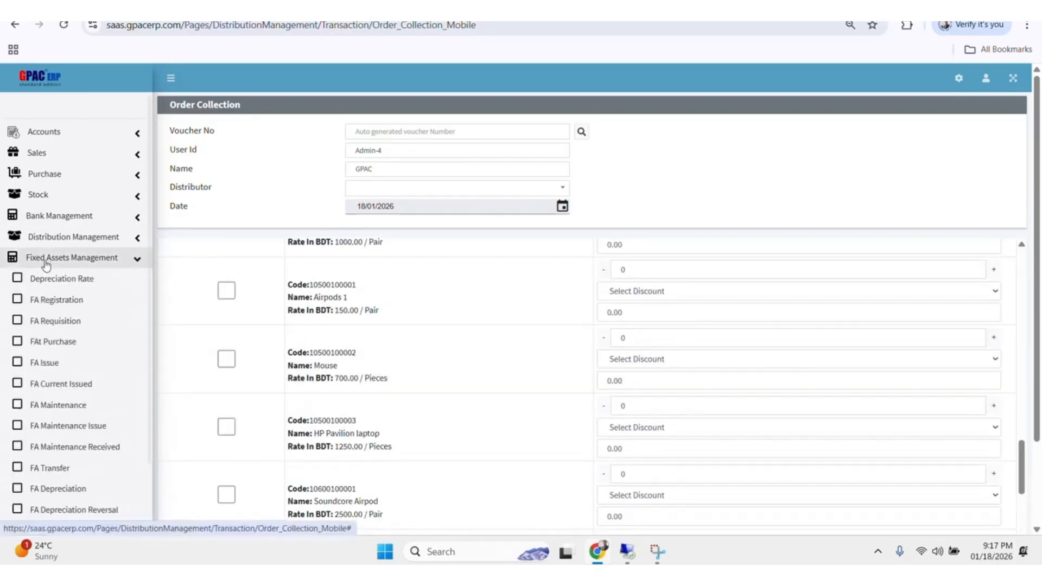
left_click(46, 263)
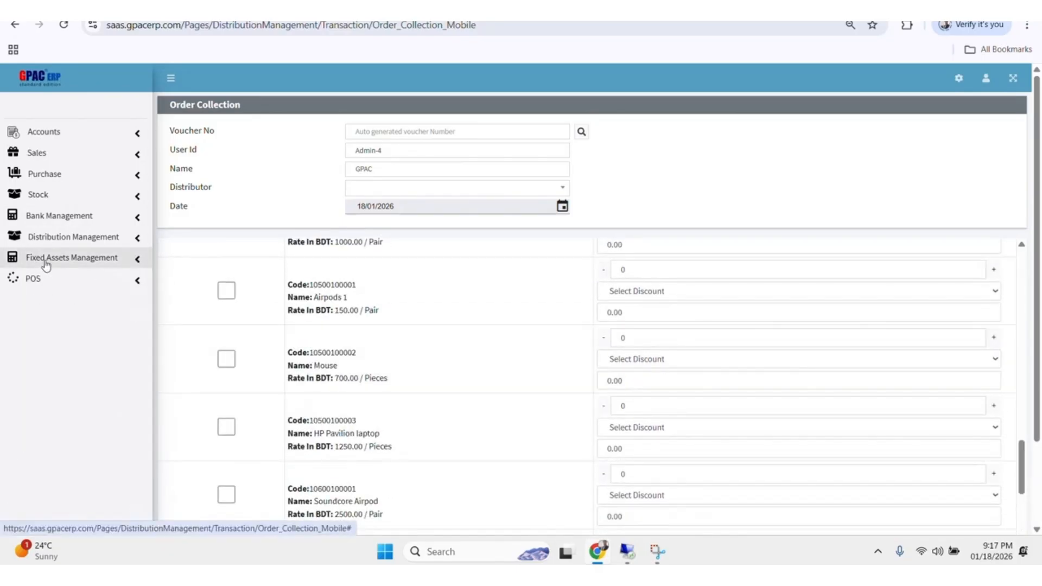
left_click(33, 279)
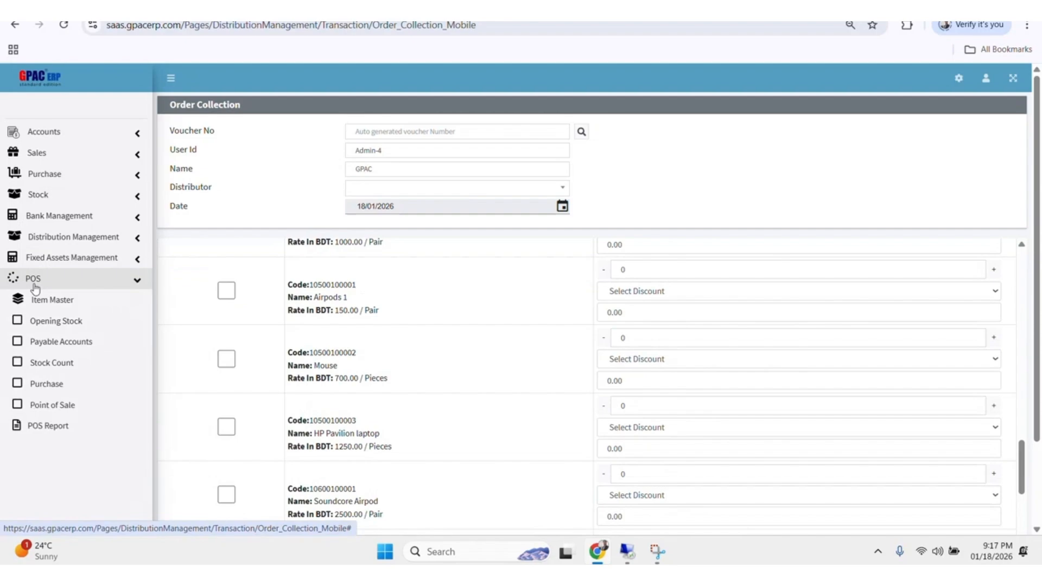
left_click(61, 405)
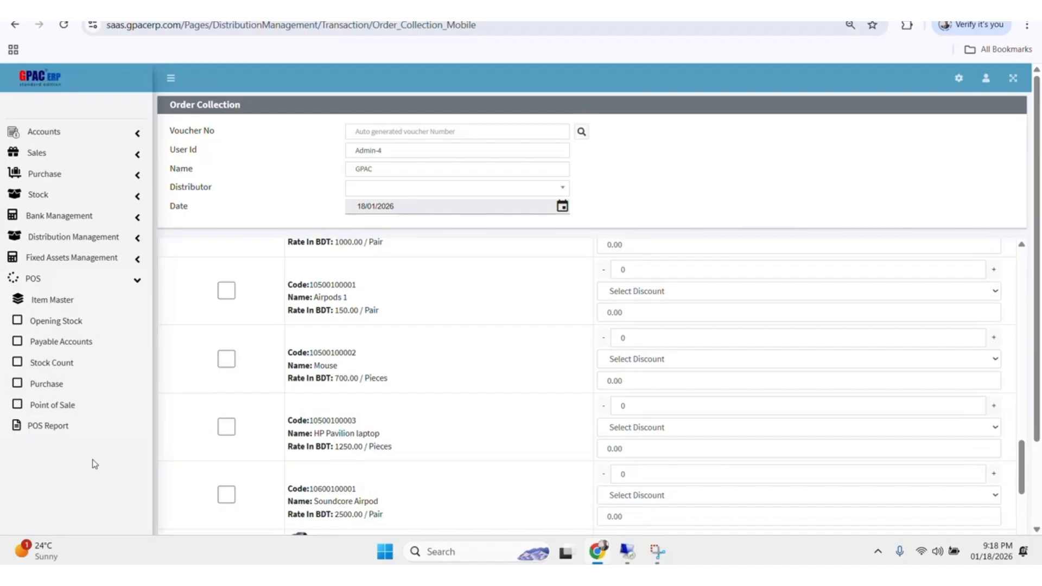
left_click(70, 280)
Check the approval pages listed under Accounts and open Approval System Configuration in Setup
left_click(76, 134)
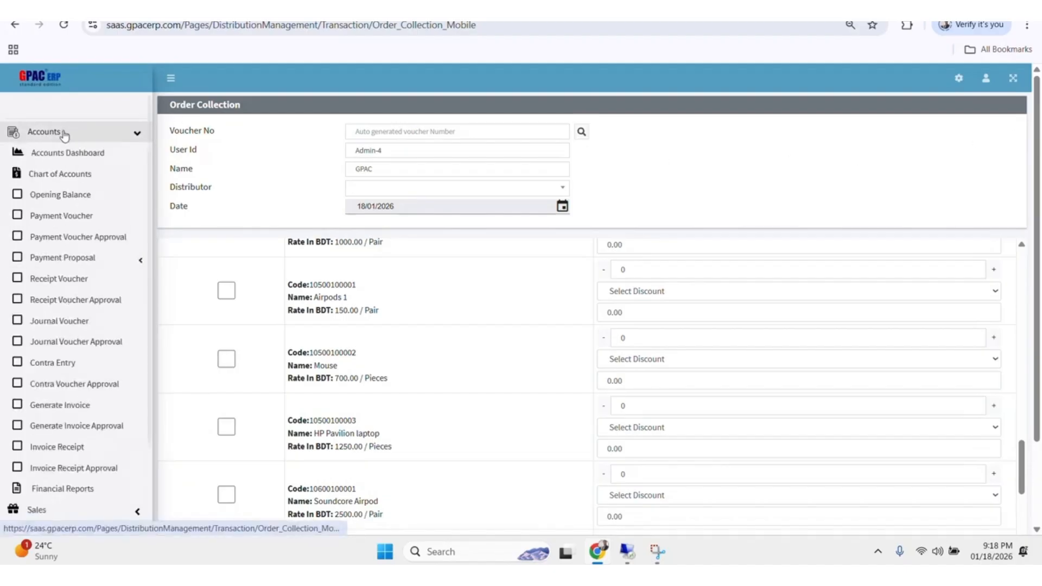
left_click(959, 80)
left_click(895, 155)
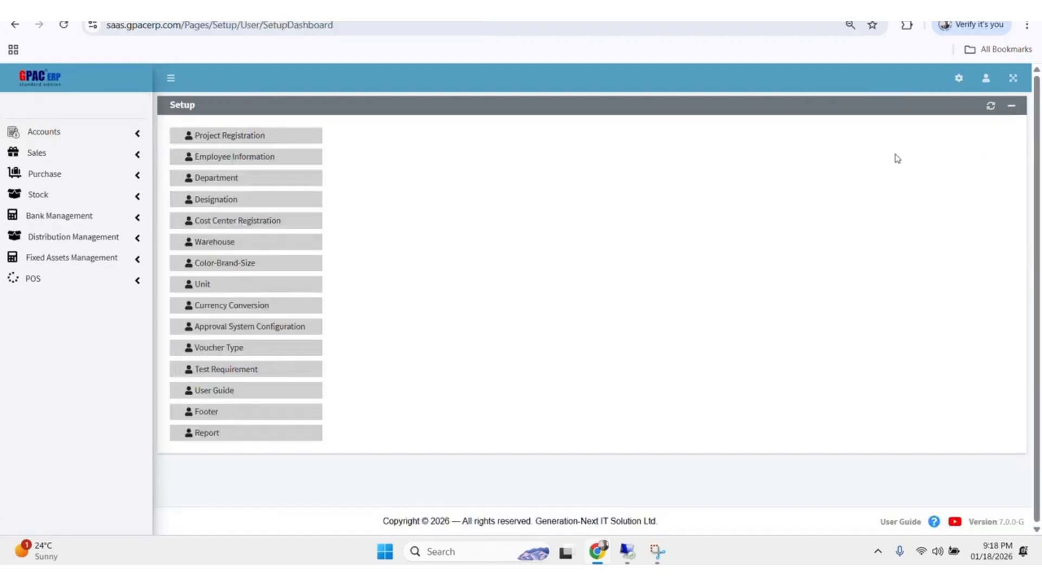
left_click(250, 326)
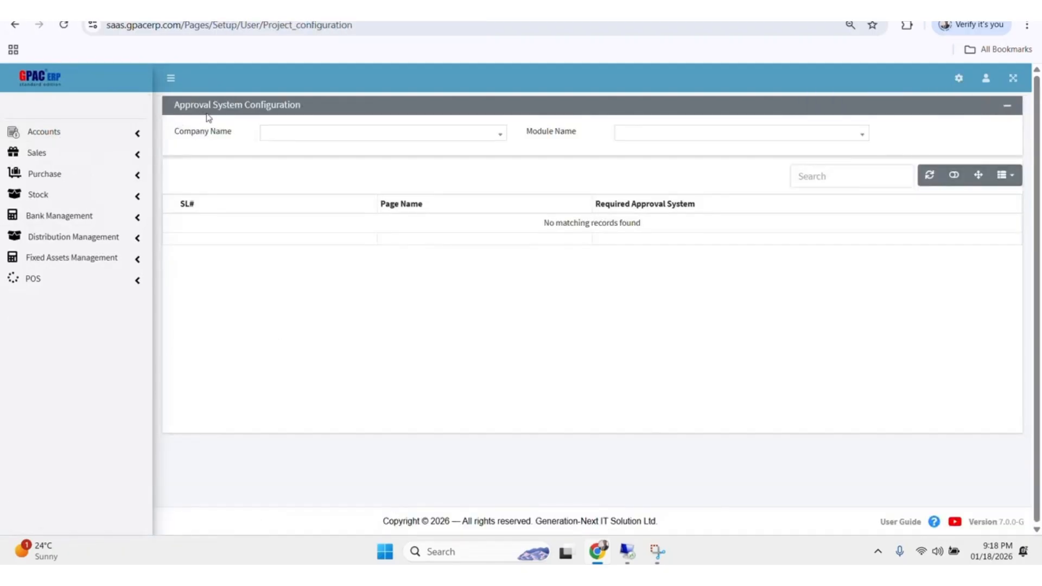
Turn off the required approval for all six Accounts pages of Generation-Next IT Solution Ltd., from Payment Voucher to Bill Receipt
left_click(391, 135)
left_click(356, 179)
left_click(656, 133)
left_click(658, 180)
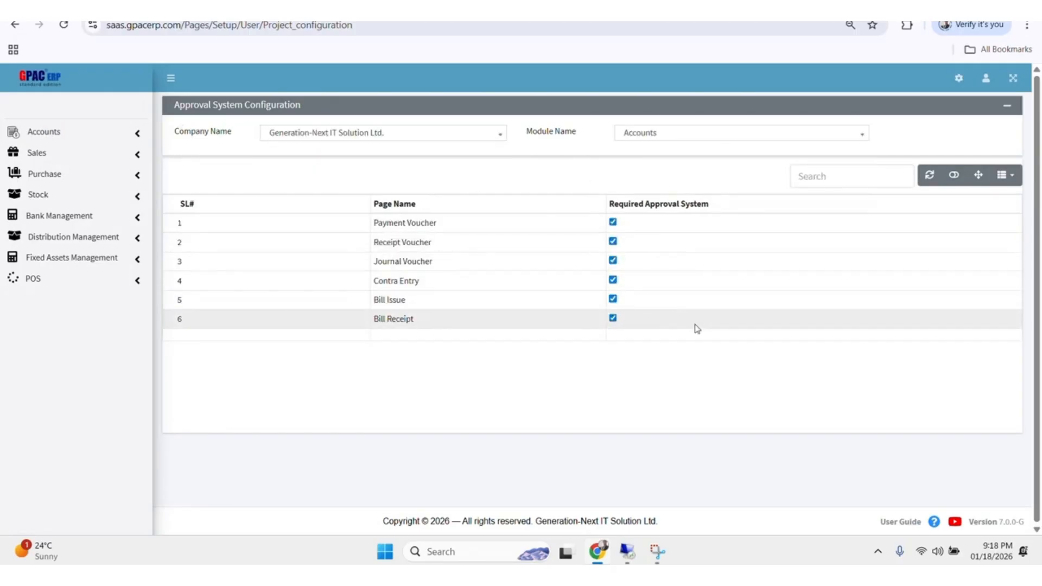
left_click(612, 318)
left_click(612, 298)
left_click(613, 260)
left_click(612, 241)
left_click(612, 222)
left_click(612, 279)
Turn off the required approval for Direct Sales Invoice in the Sale module and reload the page
left_click(649, 136)
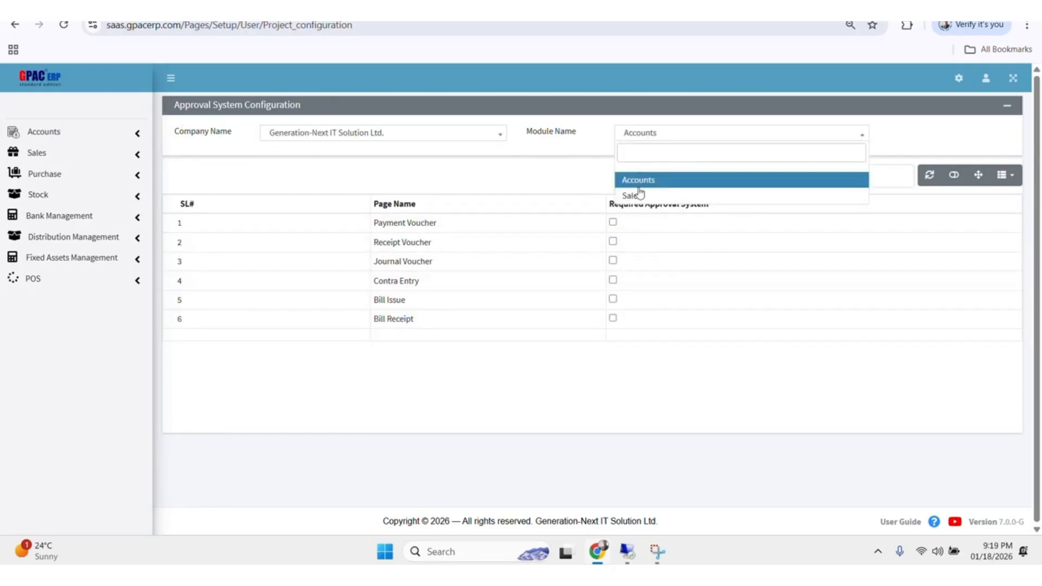
left_click(632, 195)
left_click(38, 152)
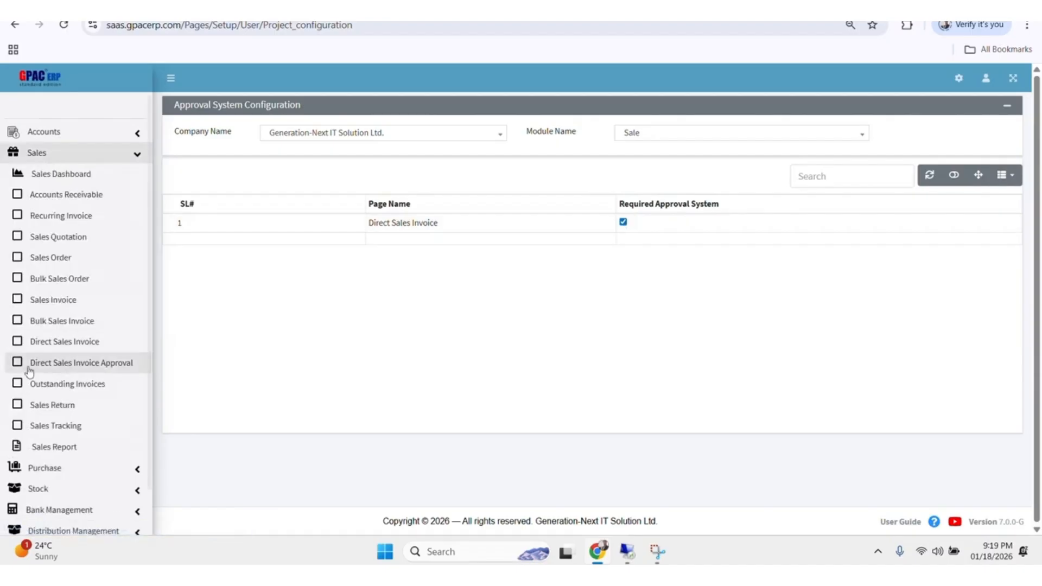
left_click(44, 132)
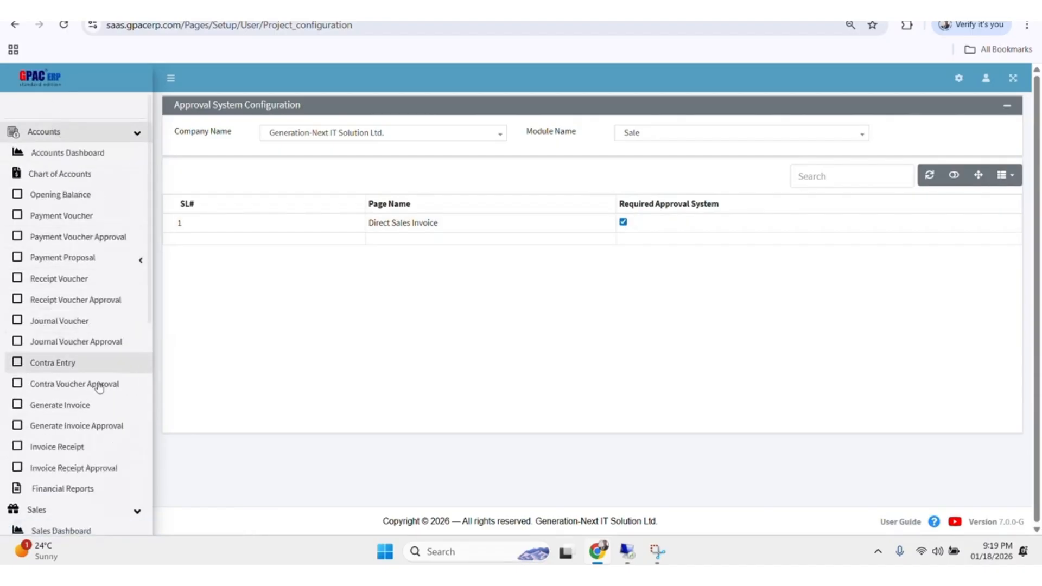
left_click(622, 222)
left_click(64, 24)
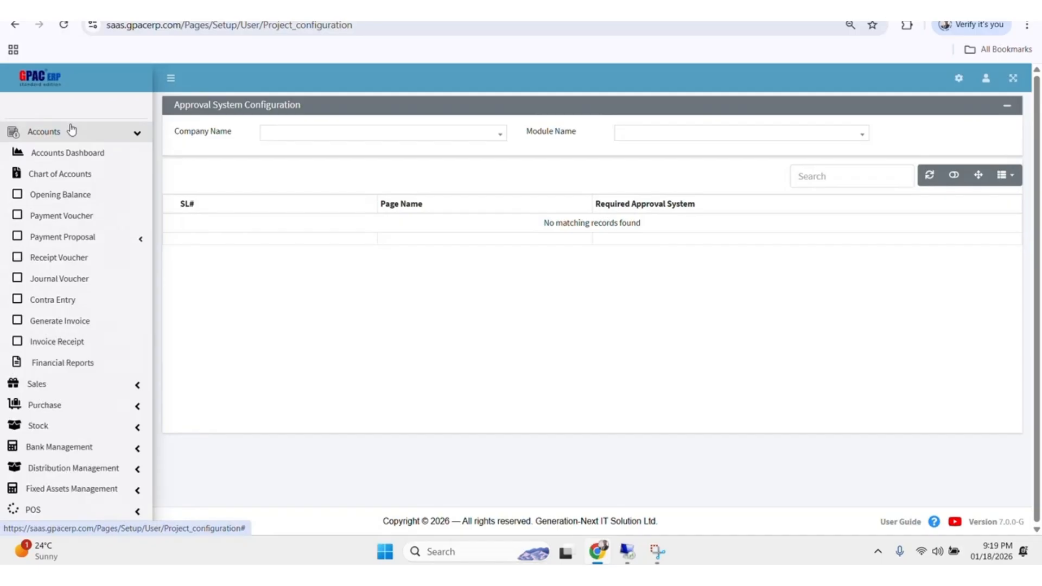
Review the Accounts page list without approval entries and open the Payment Voucher form
left_click(71, 131)
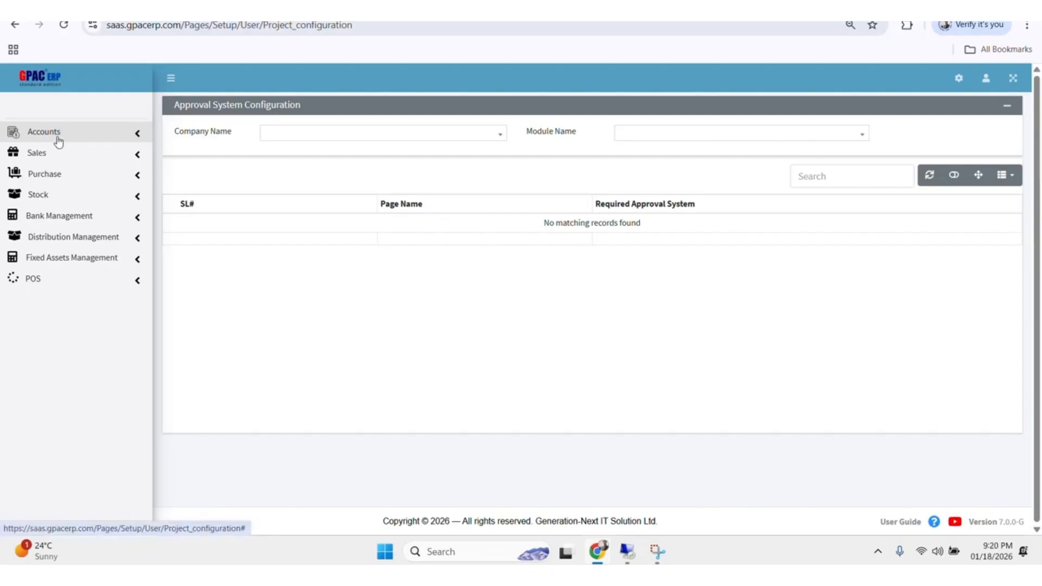
left_click(42, 133)
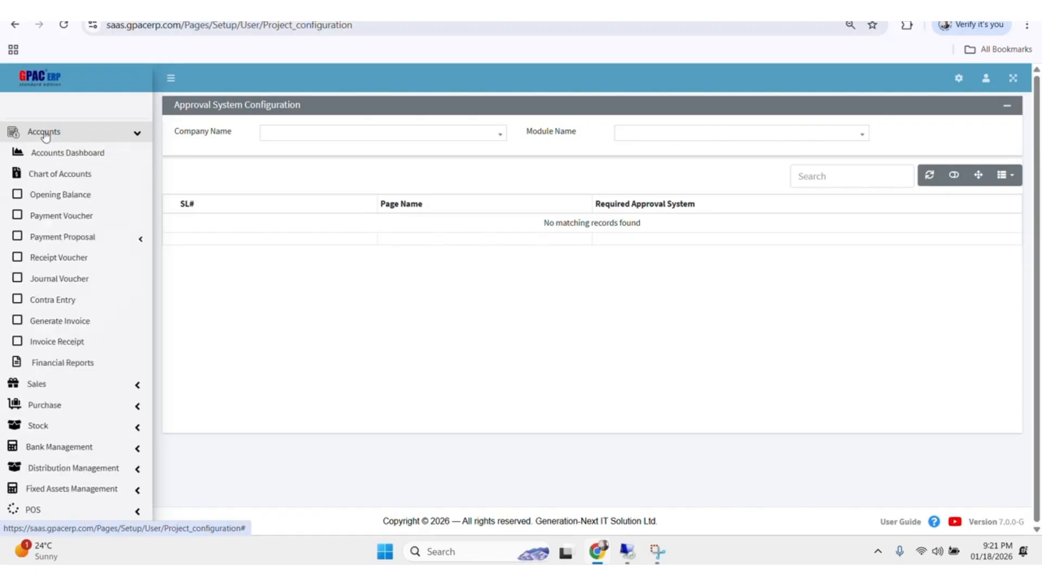
left_click(72, 217)
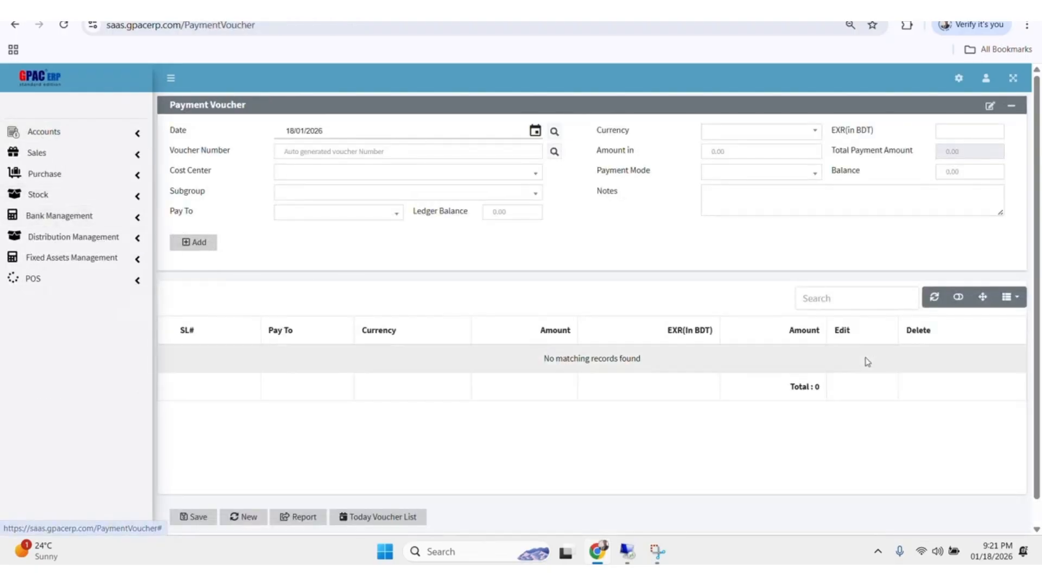